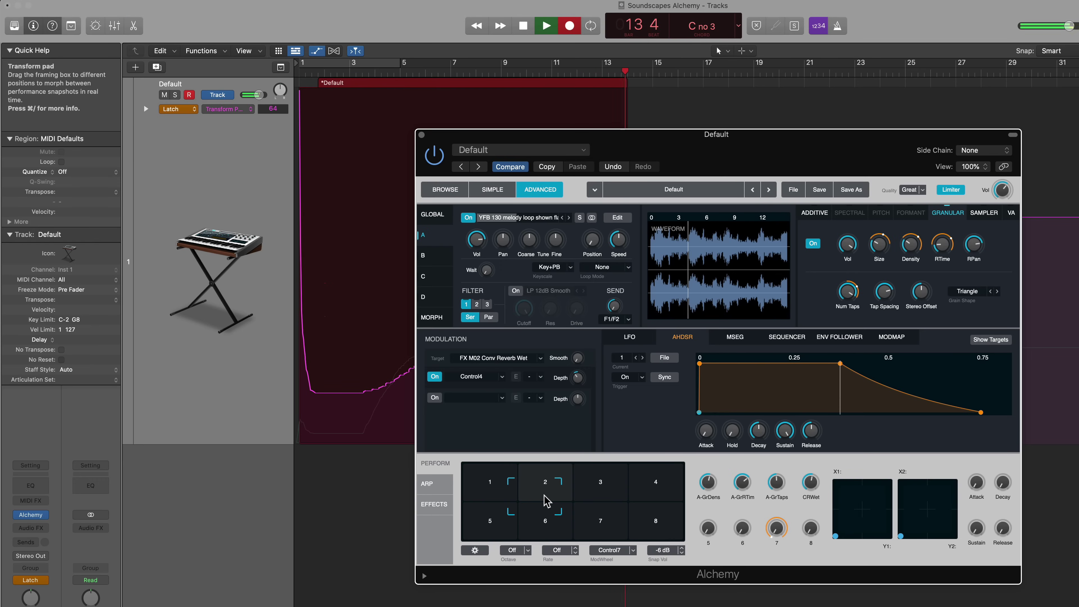
Step: Move the Transform pad frame from snapshots 2/6 to 1/5 to morph the demo patch
mouse_move(546, 501)
left_mouse_down()
mouse_move(505, 495)
mouse_move(551, 503)
left_mouse_up()
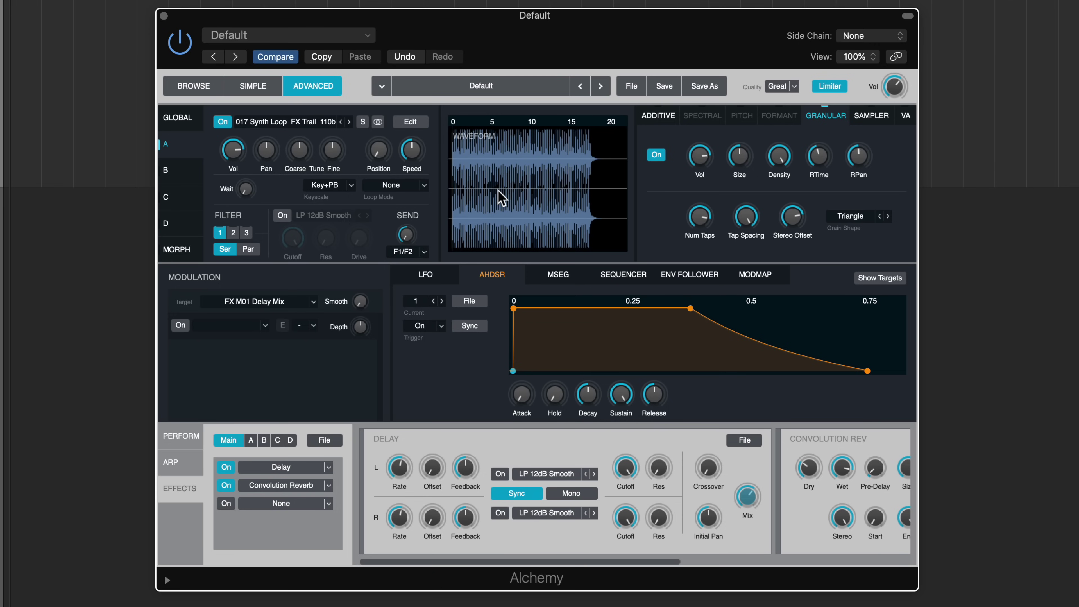
Step: Initialize the preset to the Default Saw patch and show the GLOBAL sources overview
left_click(631, 87)
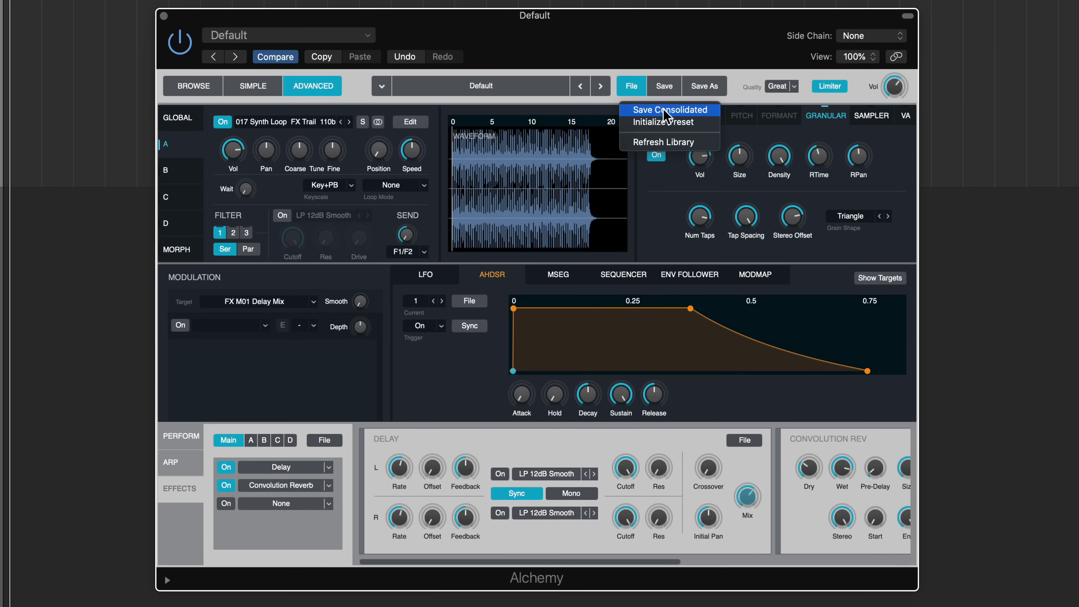
left_click(664, 122)
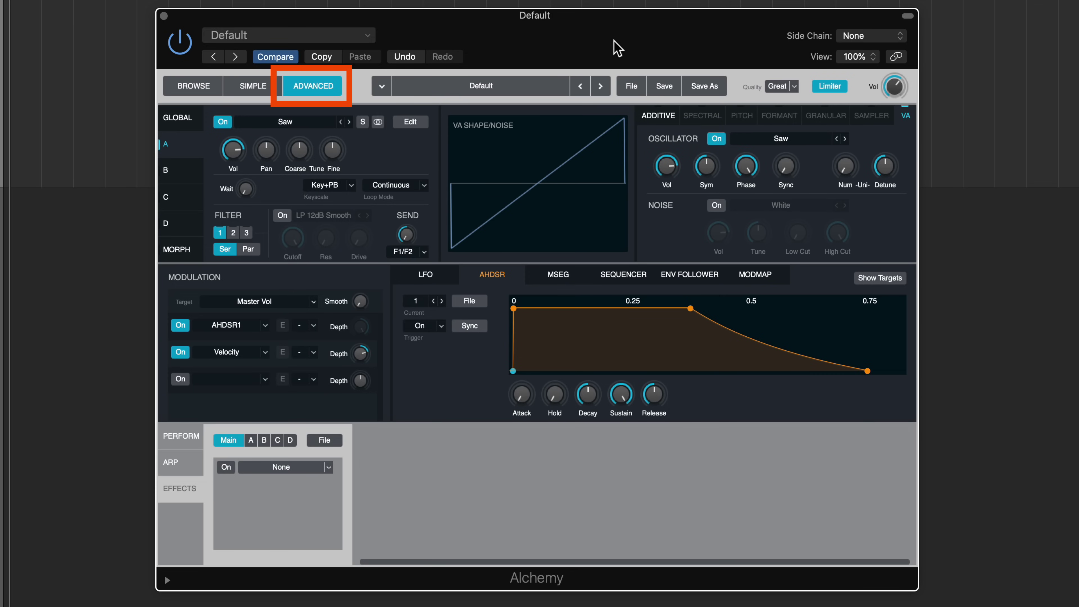
left_click(185, 120)
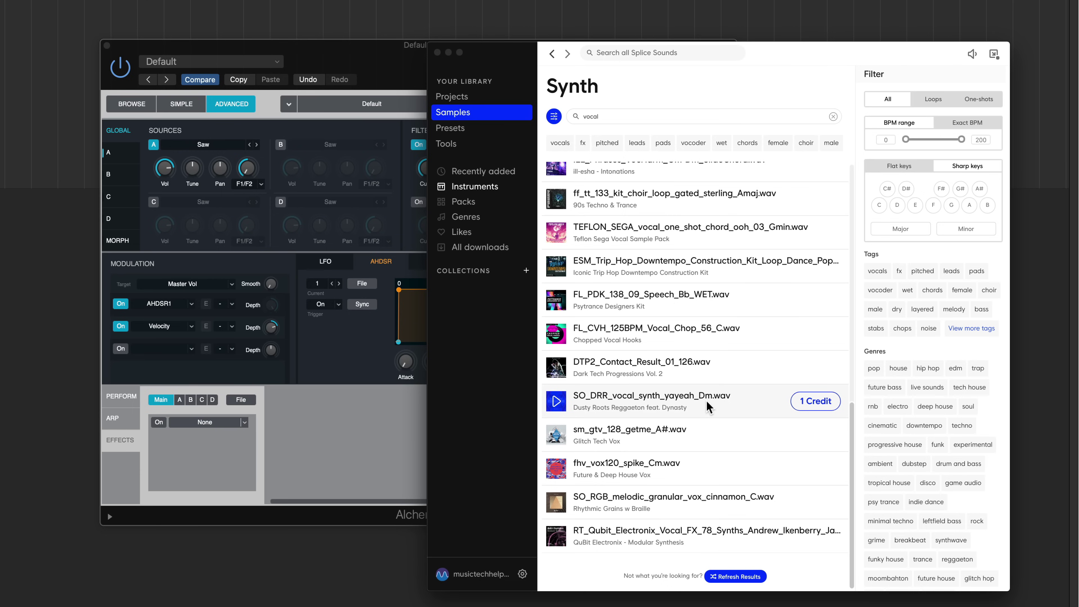
Step: Download SO_DRR_vocal_synth_yayeah_Dm.wav for 1 credit and drop it into source A
left_click(803, 401)
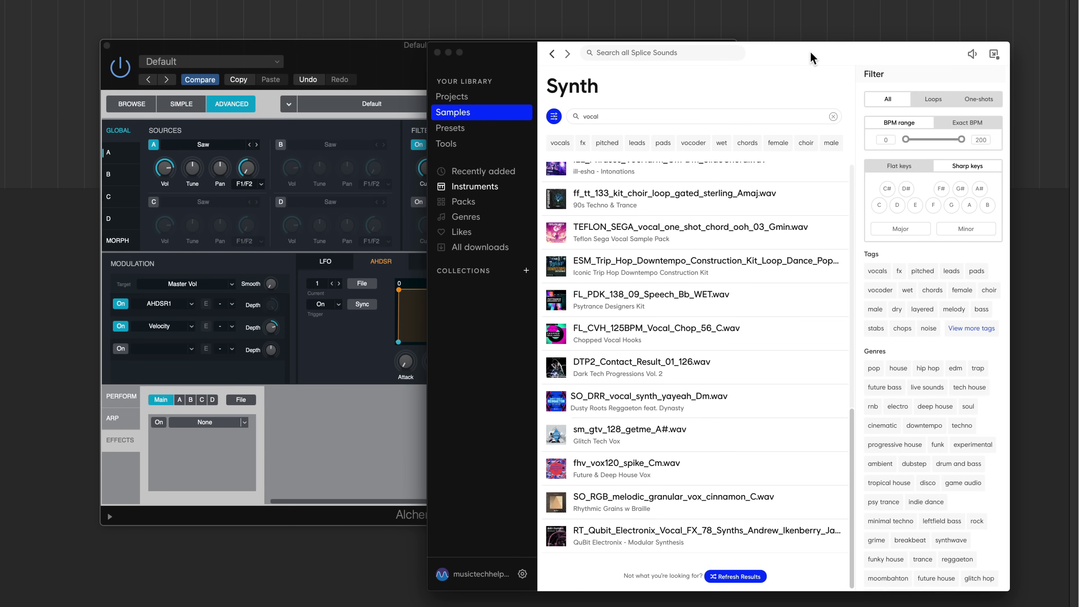
scroll(816, 299, "up", 10)
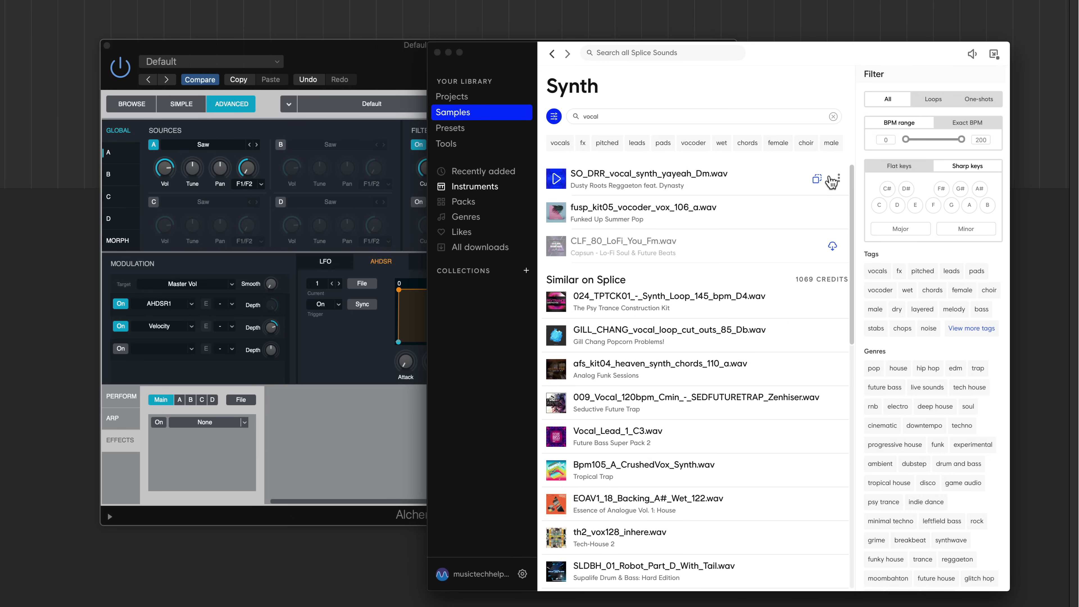
left_click_drag(822, 184, 248, 151)
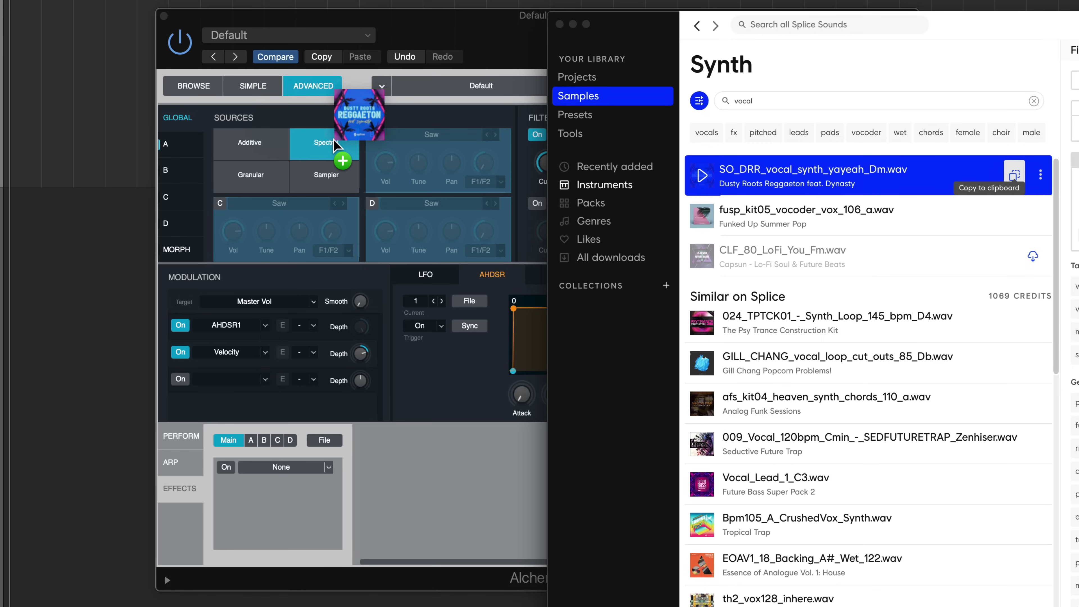
left_click_drag(333, 141, 272, 181)
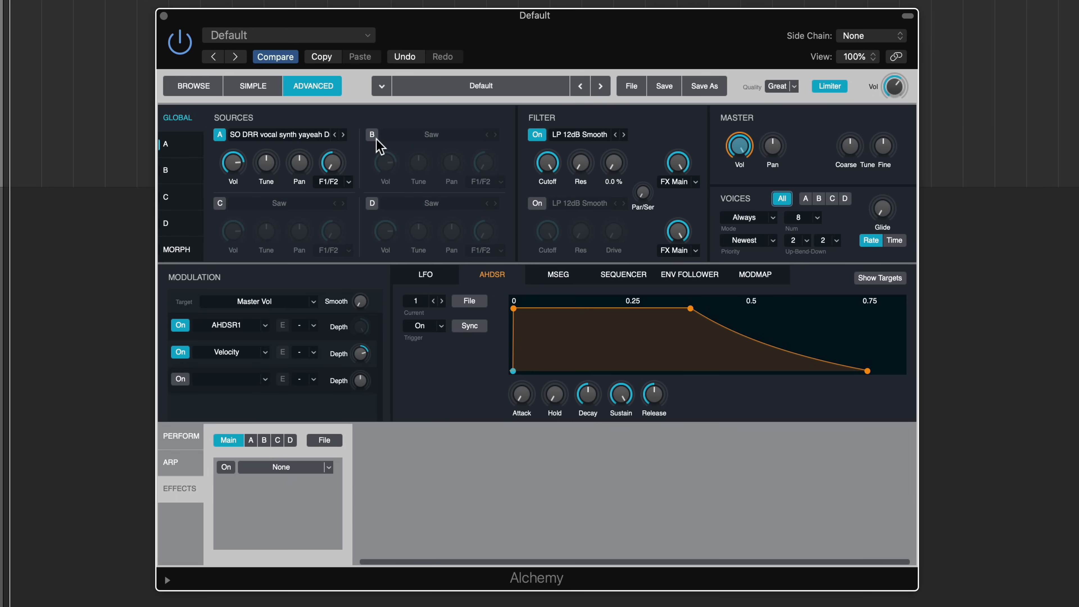
Step: Open the Source A page showing the vocal sample's waveform and granular settings
left_click(181, 144)
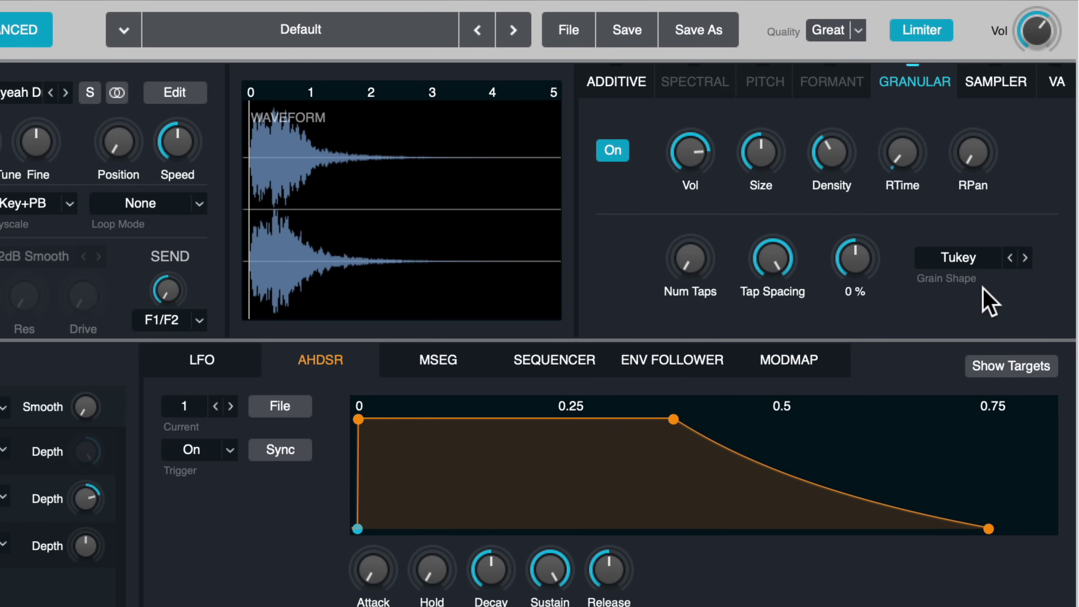
Step: Set source A's Grain Shape to Triangle instead of Tukey
left_click(956, 258)
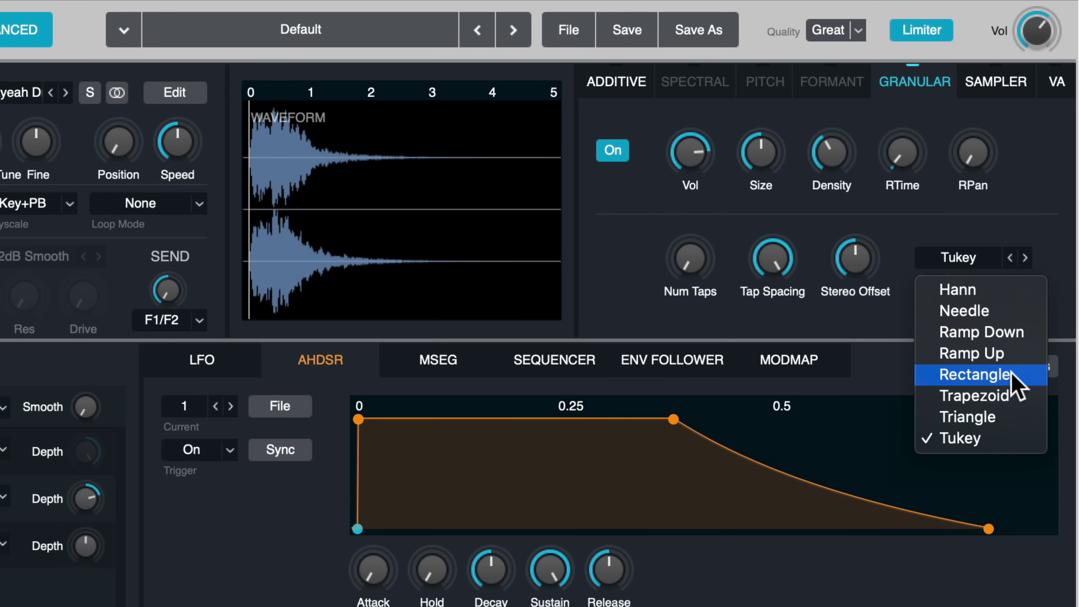
left_click(1014, 416)
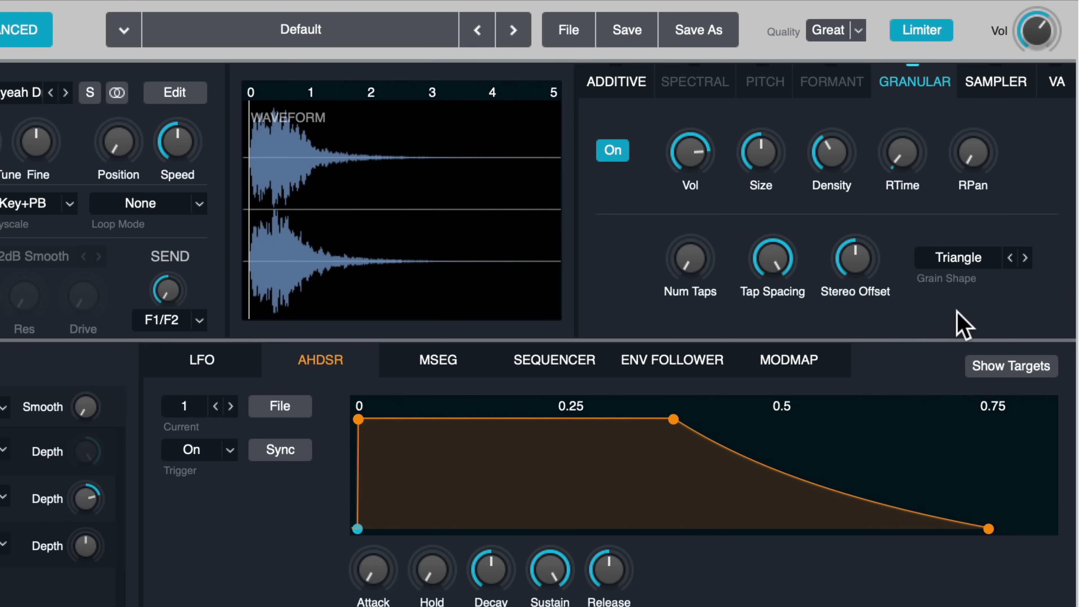
mouse_move(713, 282)
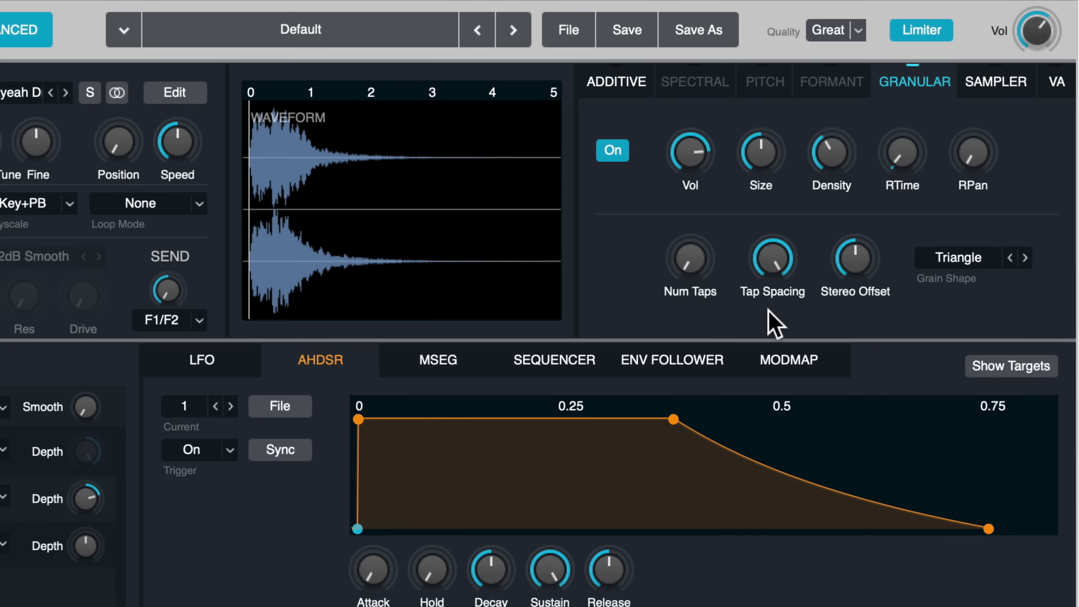
Step: Set the granular Num Taps to 7 and Tap Spacing to about 83 %
mouse_move(775, 262)
left_click_drag(776, 262, 763, 492)
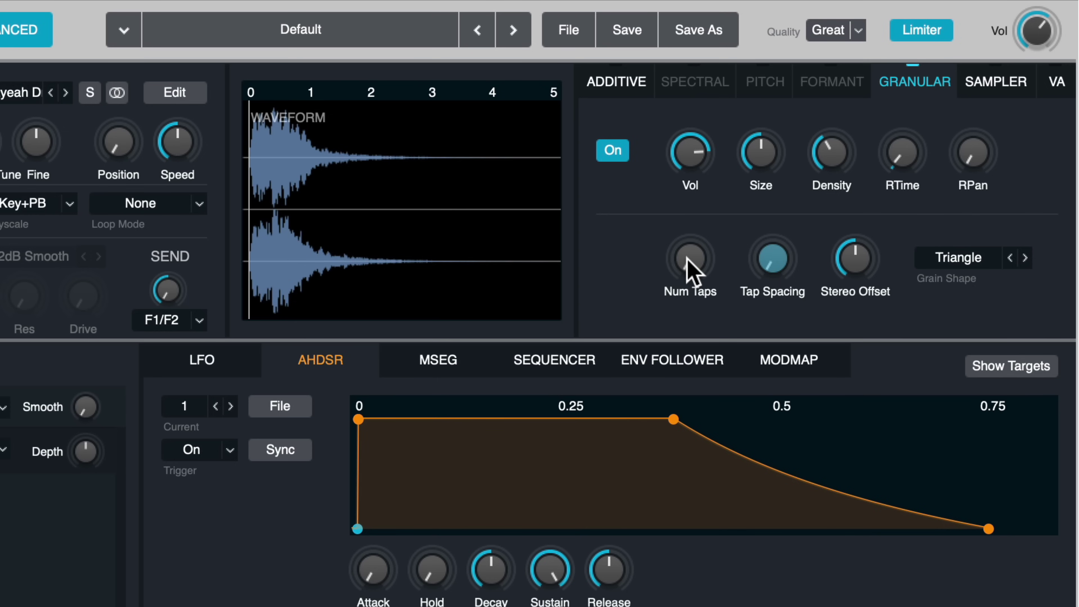
left_click_drag(692, 267, 656, 64)
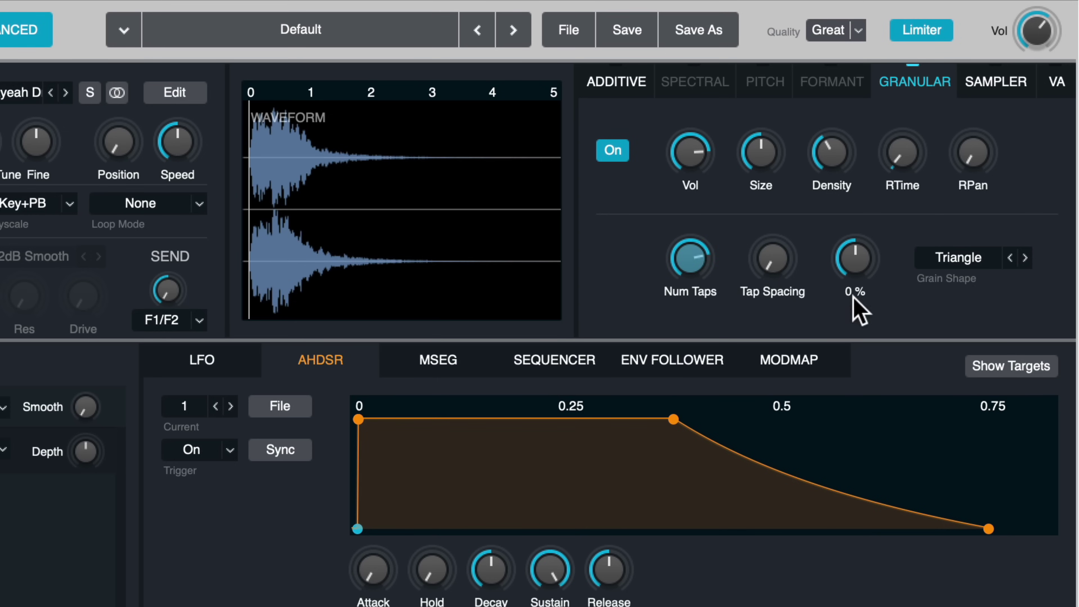
left_click_drag(770, 261, 786, 140)
mouse_move(692, 260)
left_click_drag(702, 269, 701, 249)
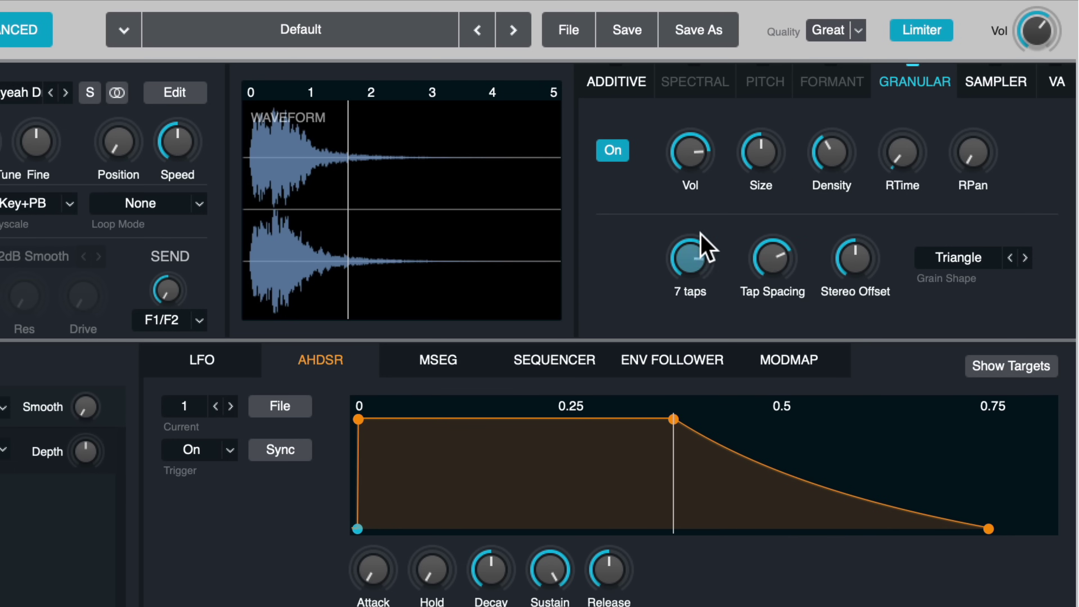
left_click_drag(766, 253, 774, 162)
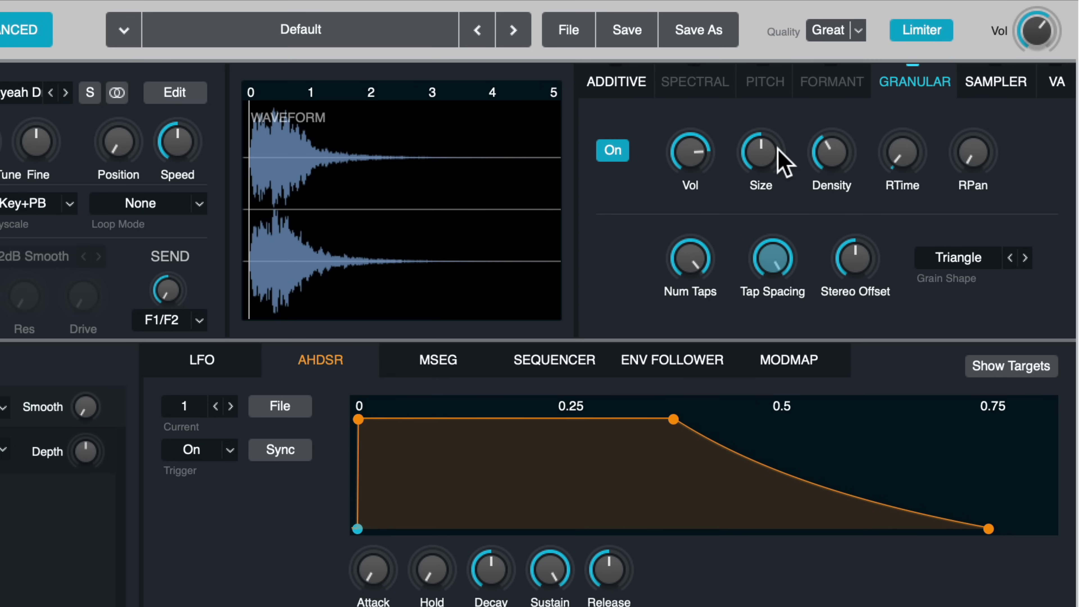
Step: Set granular Vol to -2.04 dB and Density to 10 grains, raise RTime, and widen RPan to 63.2 %
mouse_move(684, 158)
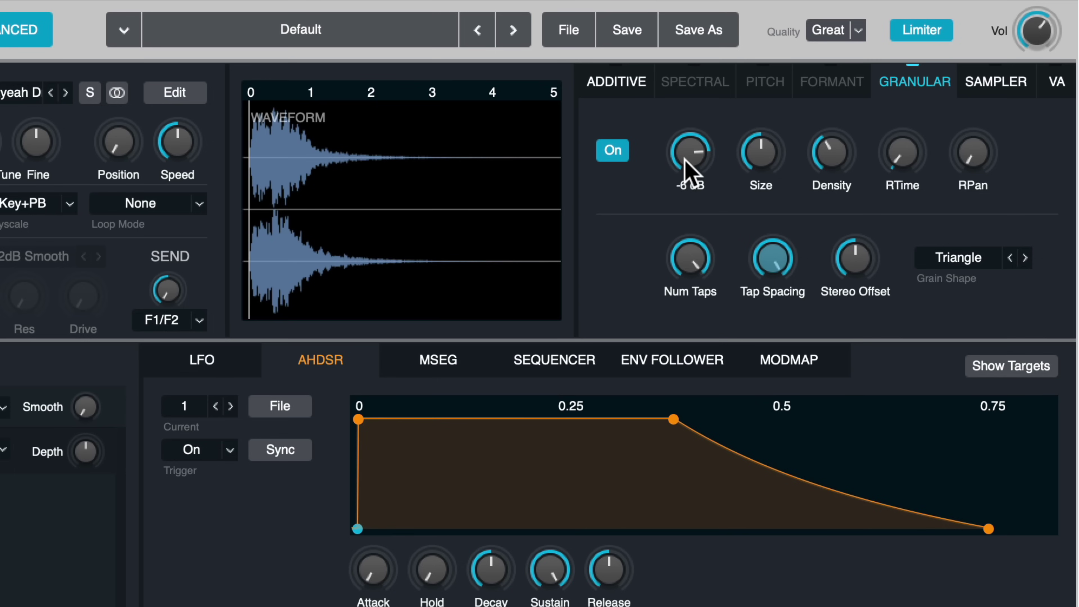
left_click_drag(684, 158, 686, 154)
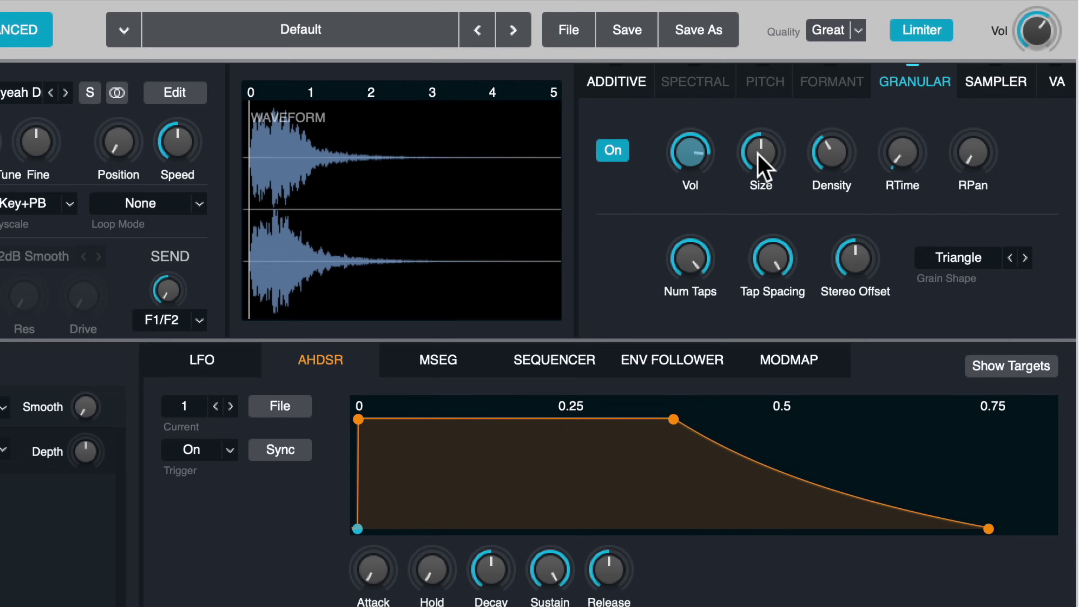
mouse_move(841, 152)
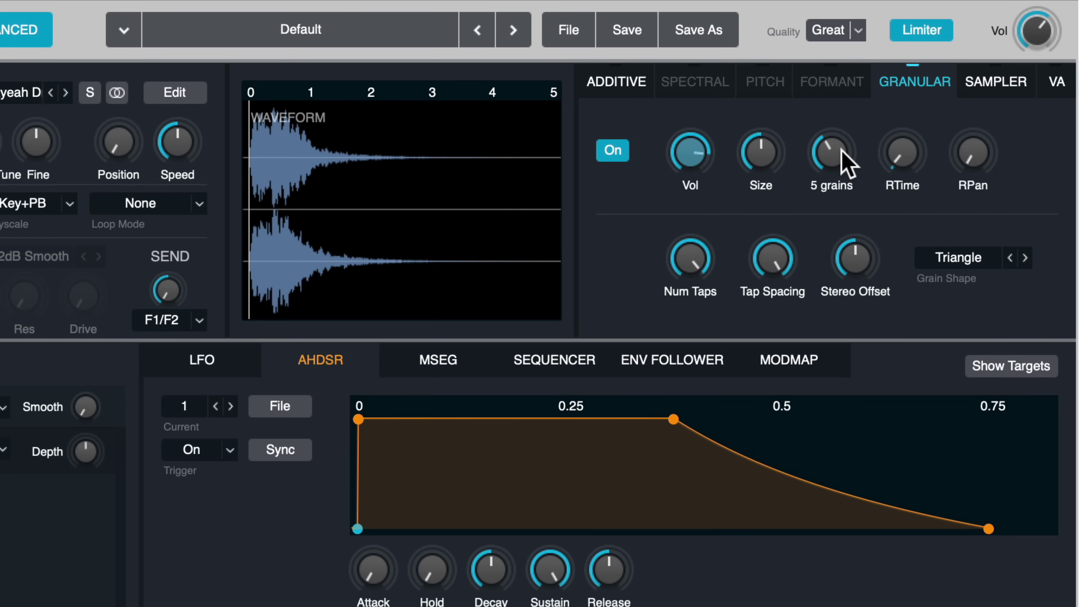
left_click_drag(842, 148, 878, 36)
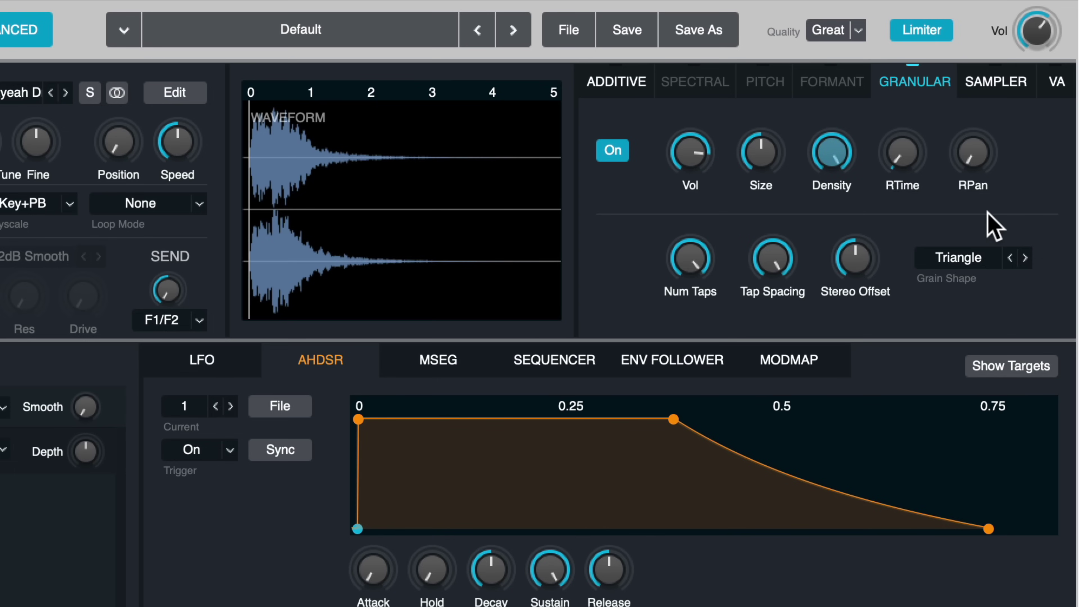
mouse_move(894, 187)
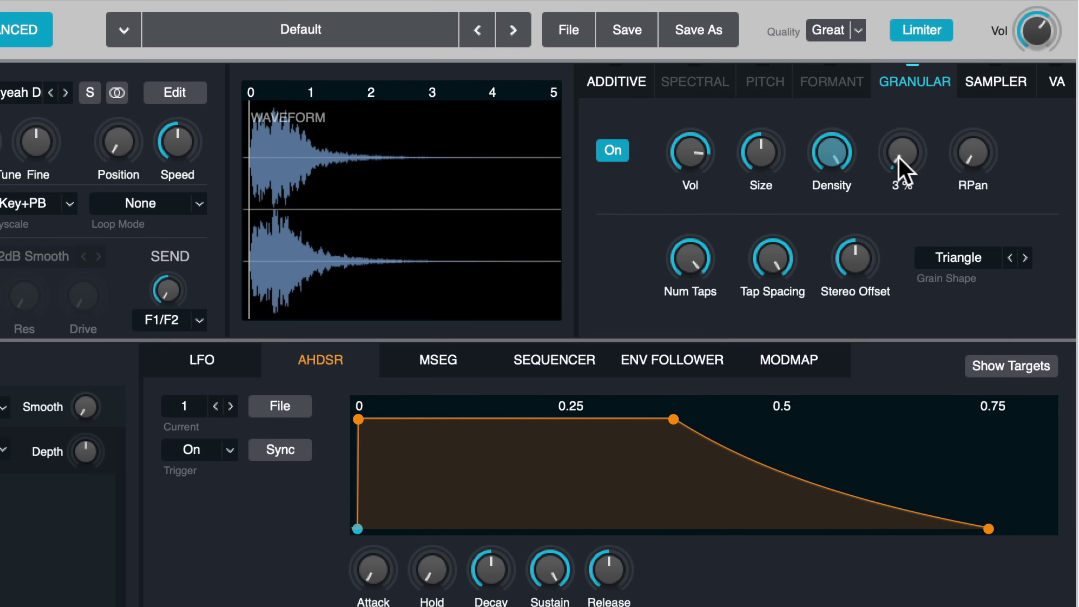
left_click_drag(901, 168, 905, 1)
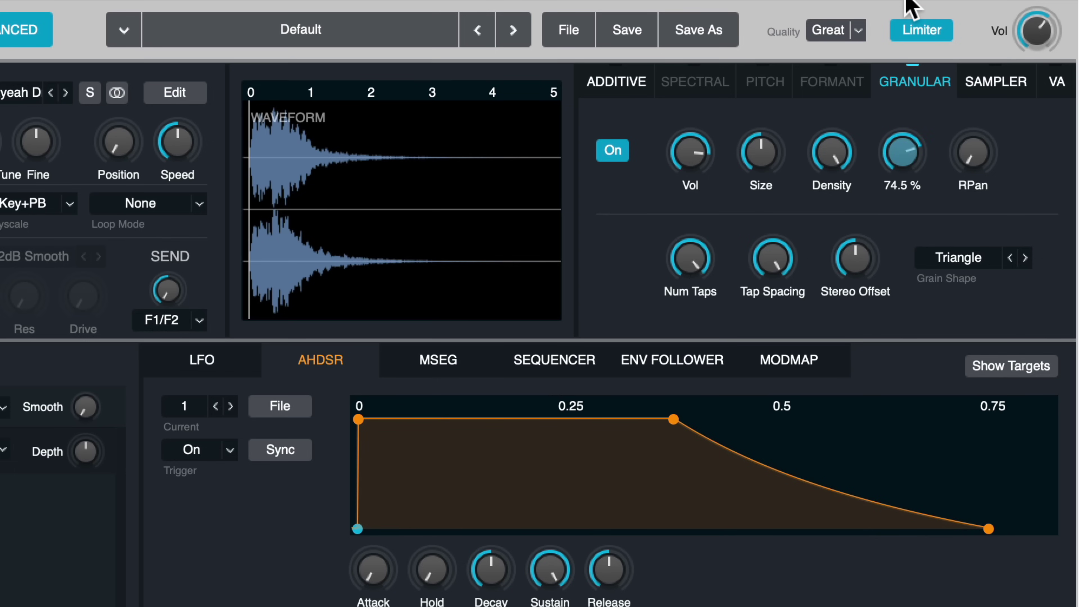
left_click_drag(985, 158, 1016, 3)
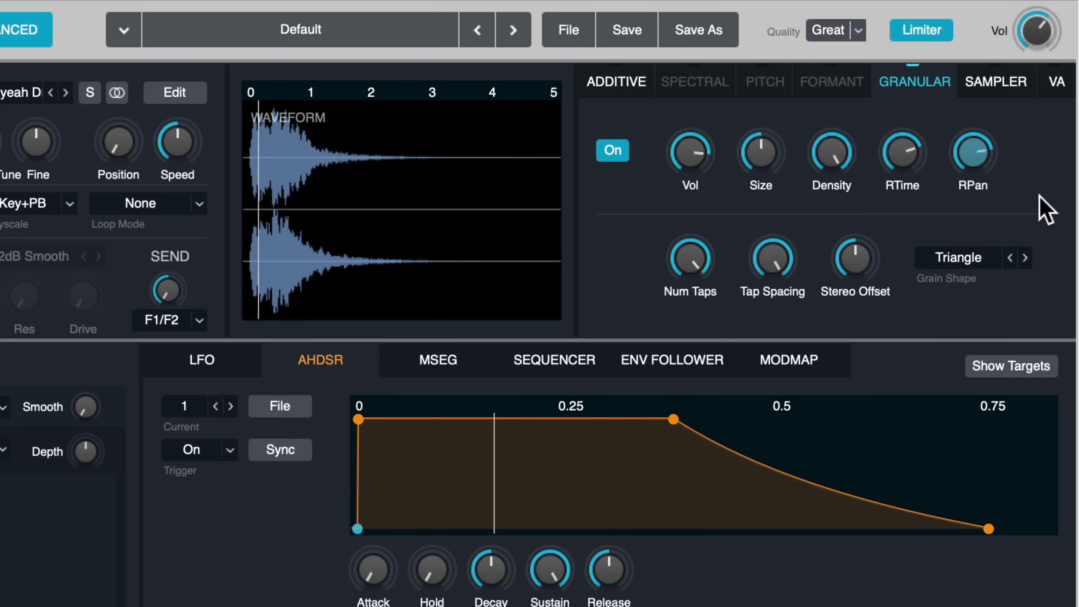
left_click_drag(690, 166, 682, 144)
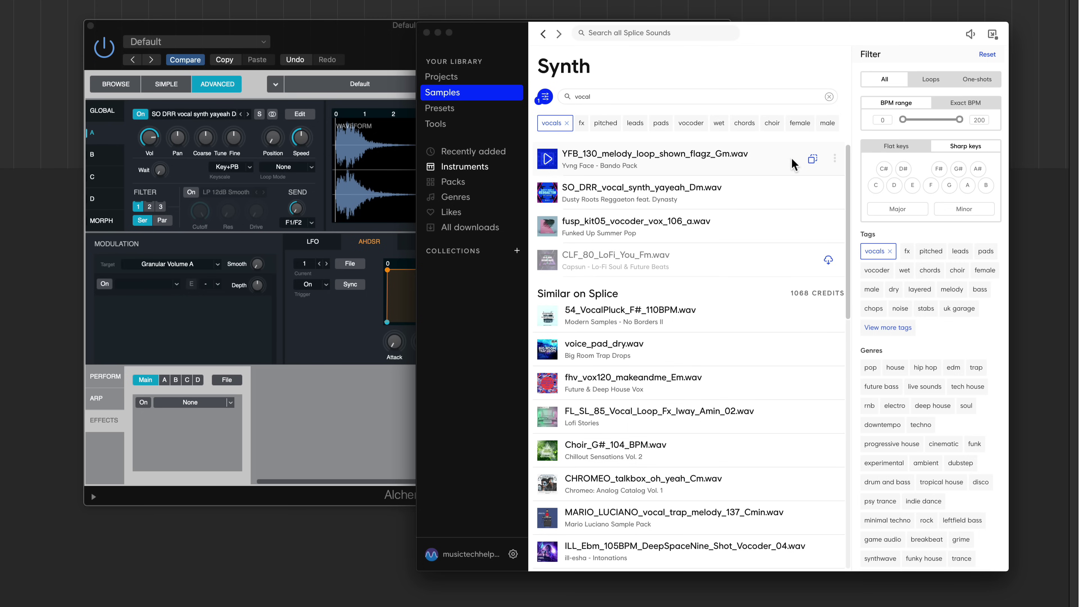
Step: Drop the YFB_130_melody_loop_shown_flagz_Gm.wav loop onto source A's Granular drop zone
left_click_drag(813, 159, 207, 196)
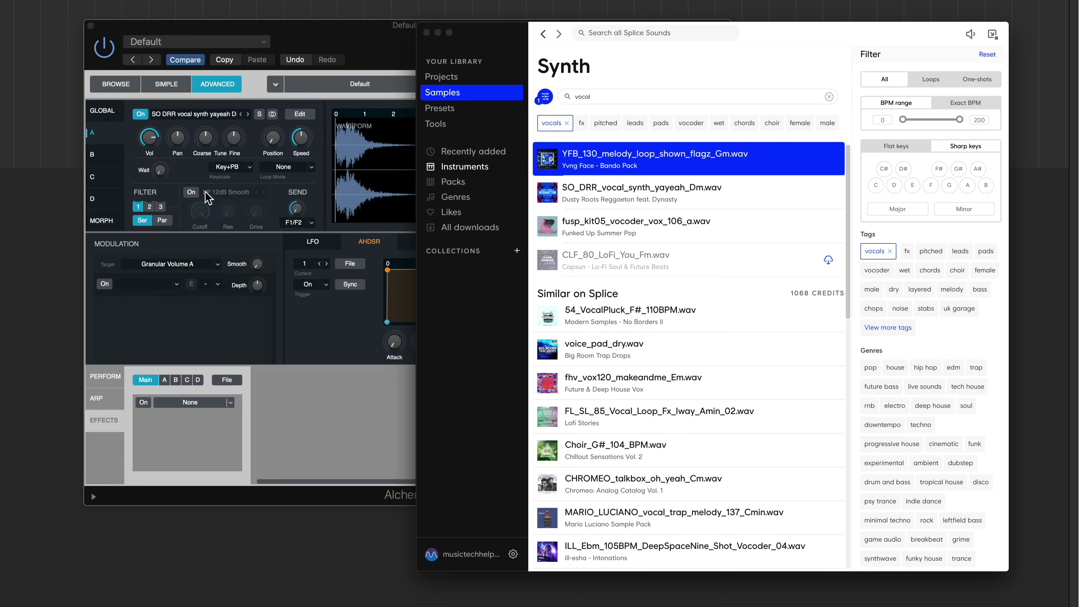
left_click(358, 167)
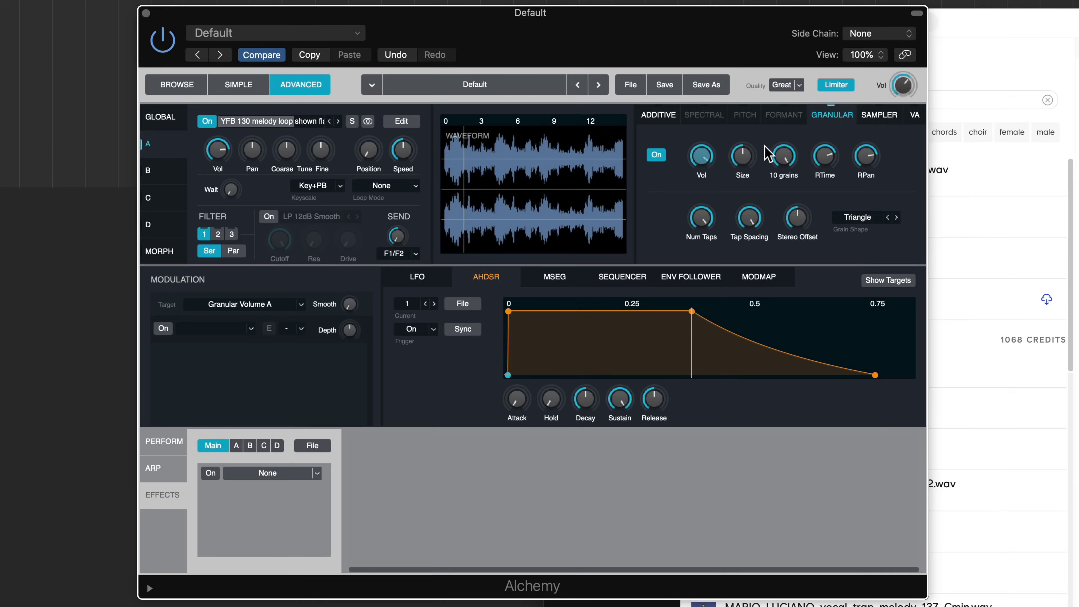
Step: Pick Density, Tap Spacing, then Num Taps as modulation targets, and open the empty effect slot's type list
mouse_move(586, 145)
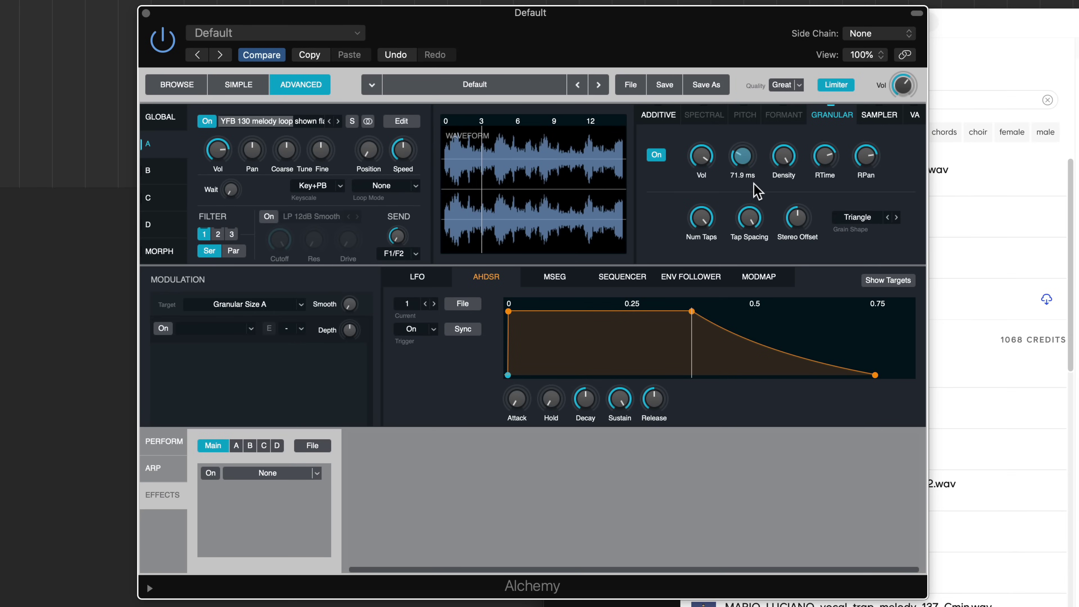
left_click(776, 178)
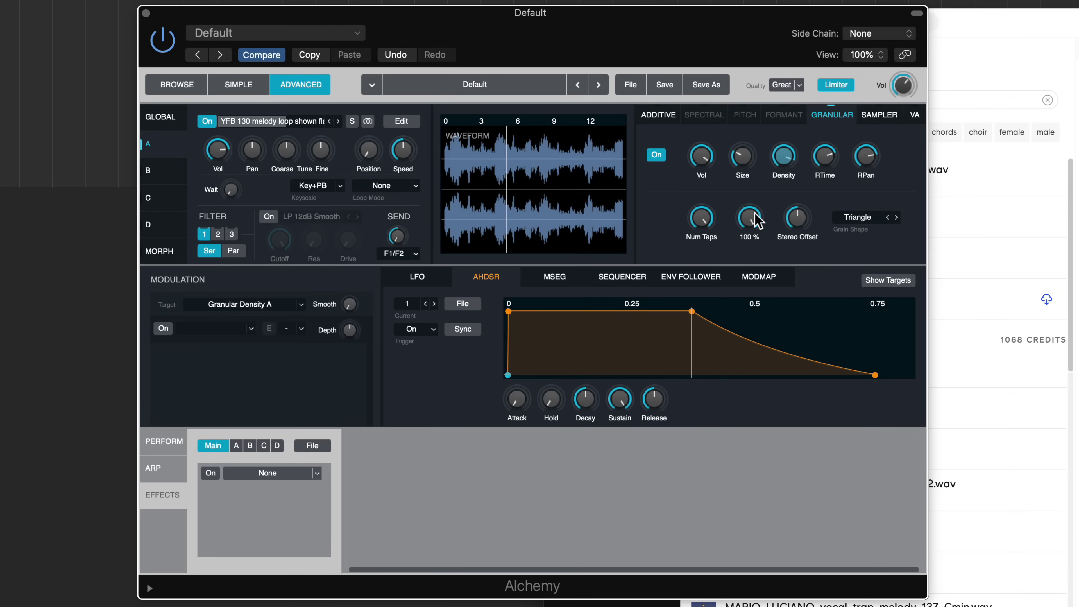
left_click(748, 226)
left_click(700, 227)
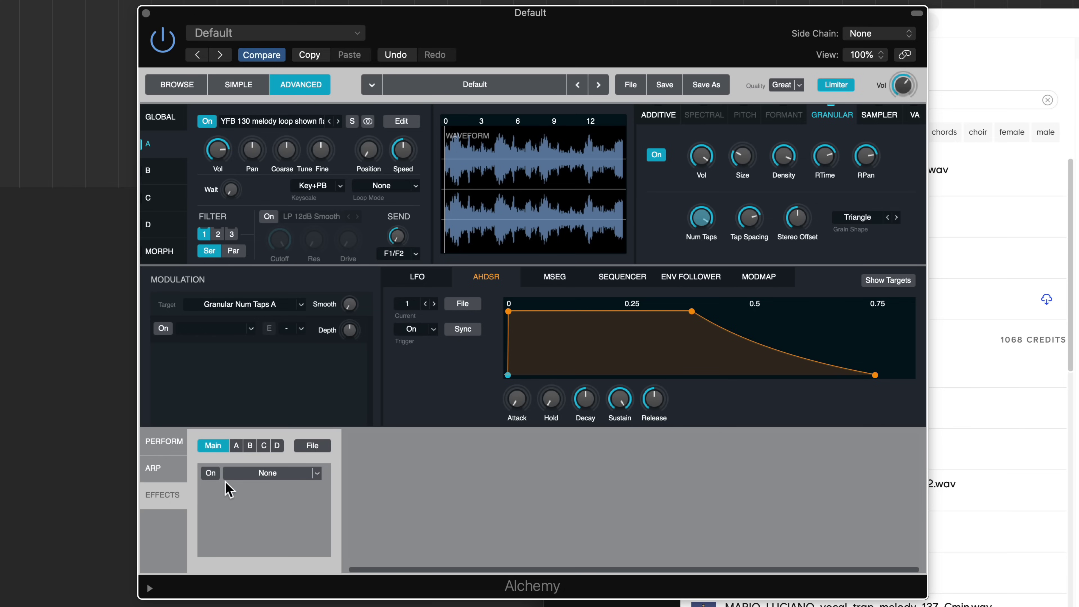
left_click(315, 473)
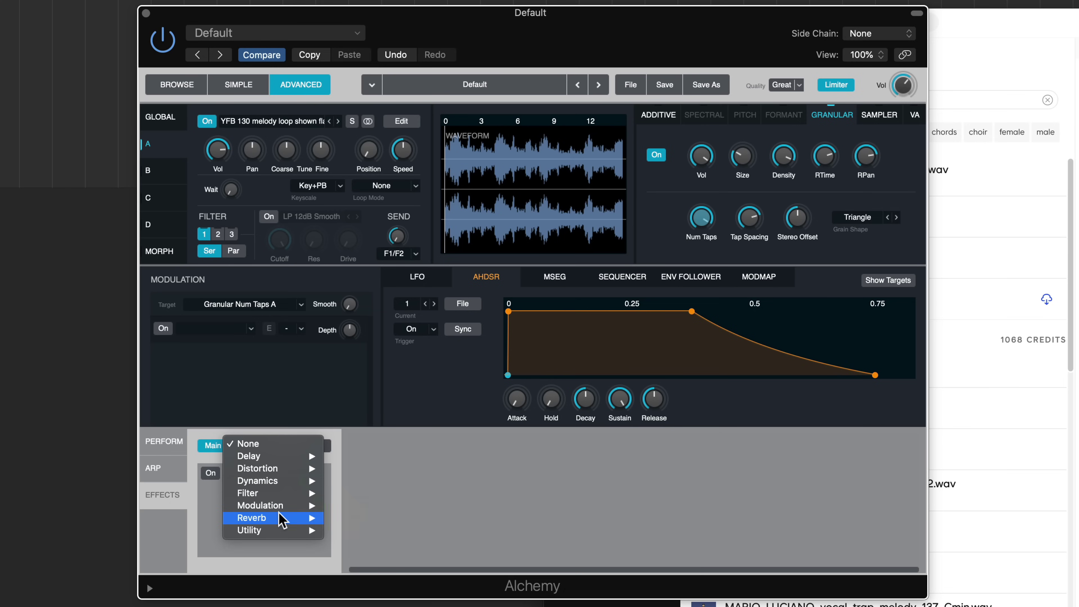
Step: Add a Convolution Reverb loaded with the 09 Warped Reverb 3.6s_Deep Space impulse response
mouse_move(282, 518)
left_click(365, 545)
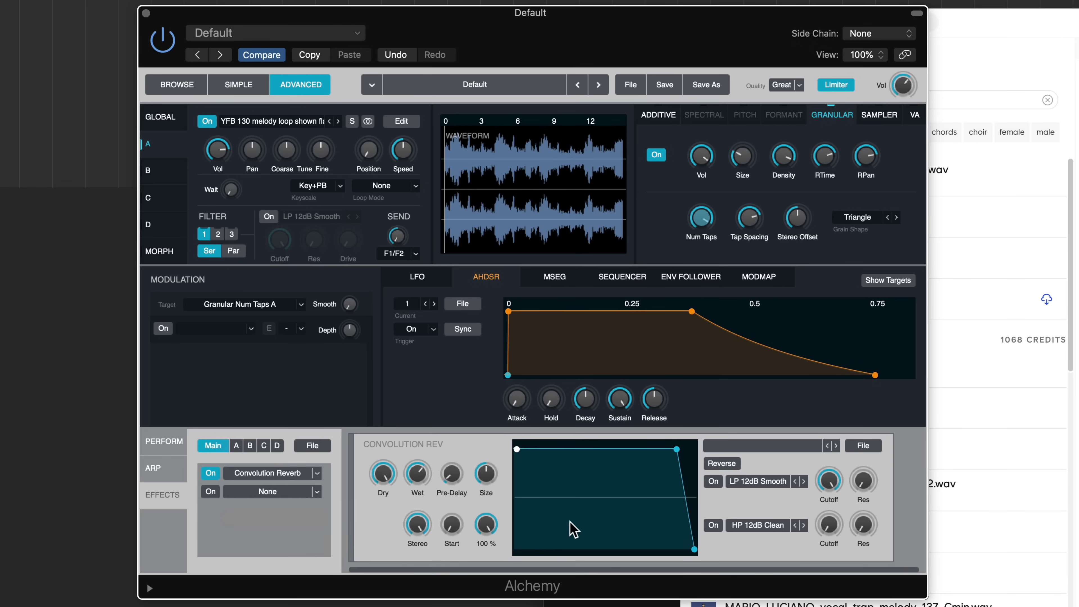
left_click(752, 447)
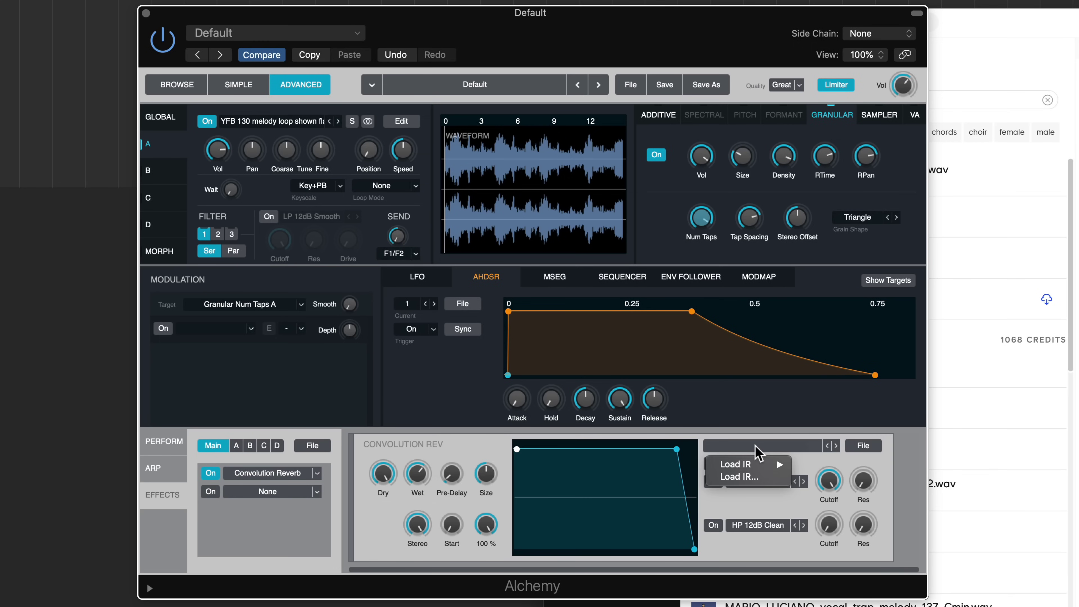
mouse_move(758, 464)
mouse_move(813, 464)
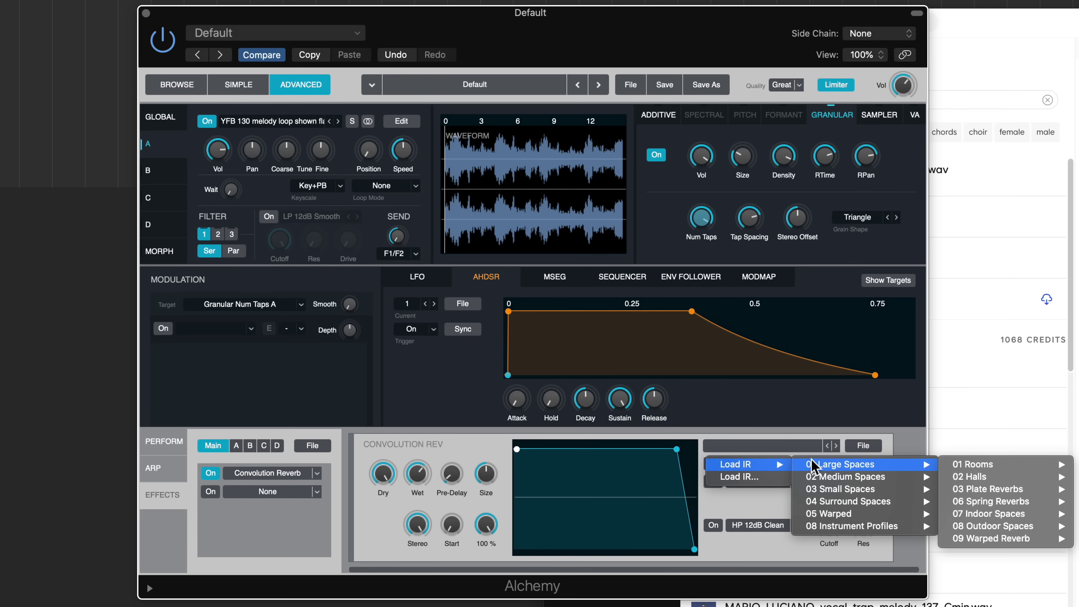
mouse_move(990, 538)
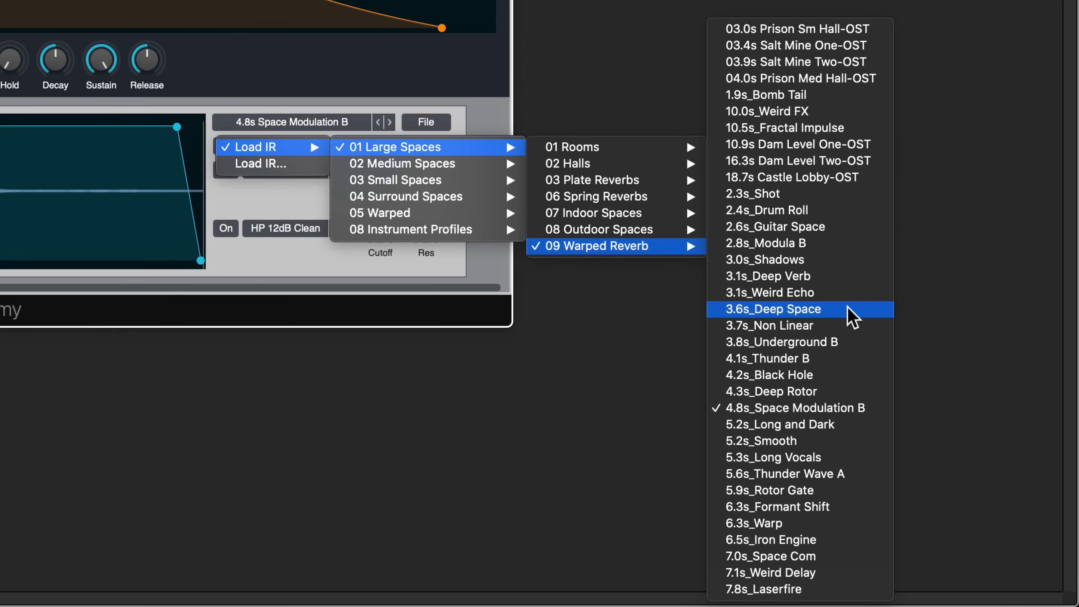
left_click(848, 309)
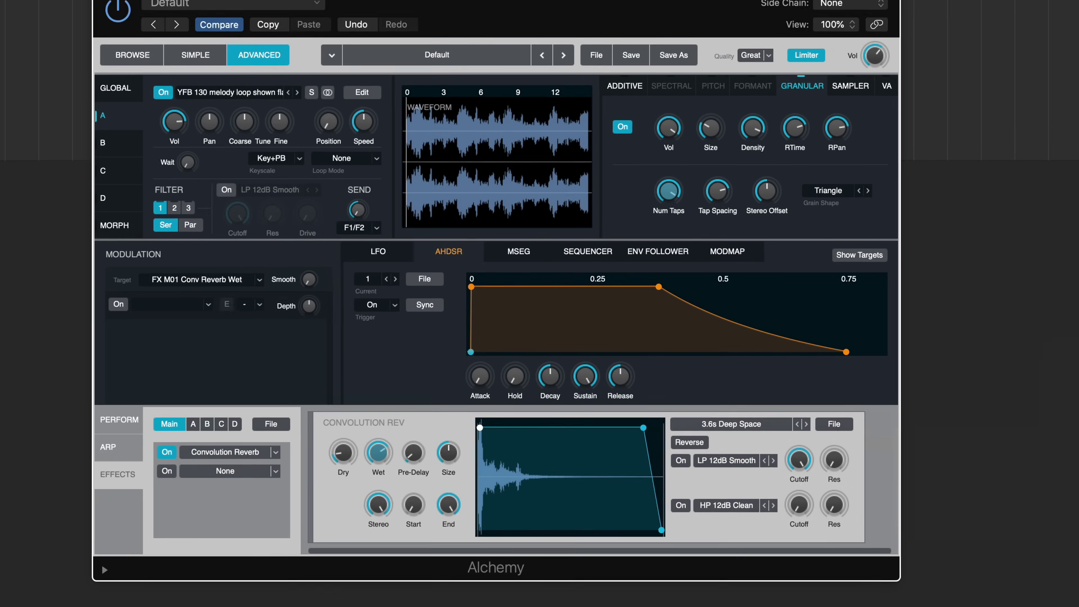
mouse_move(393, 476)
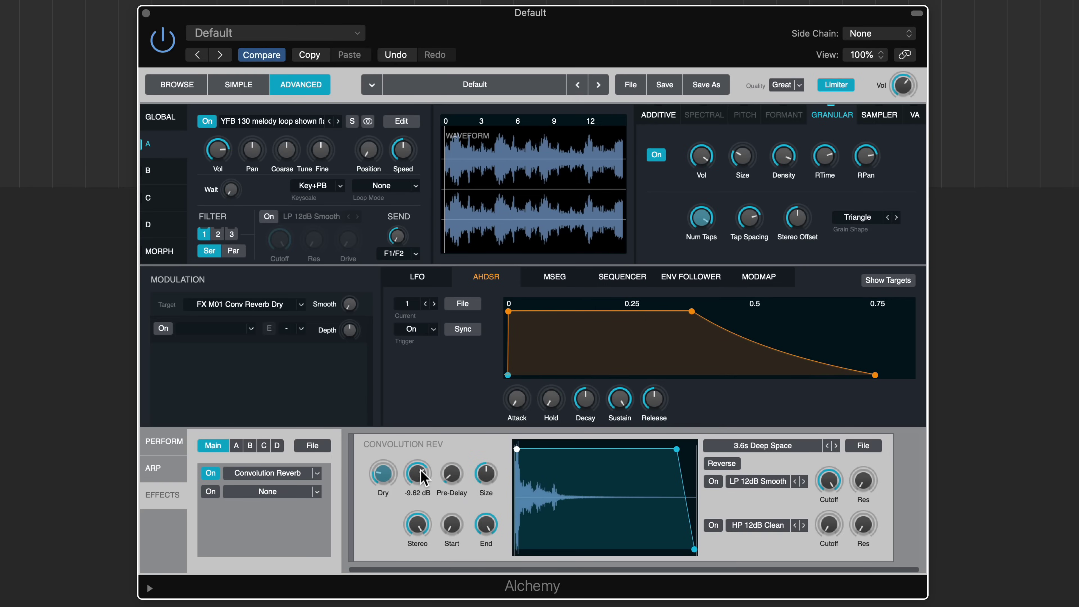
mouse_move(424, 485)
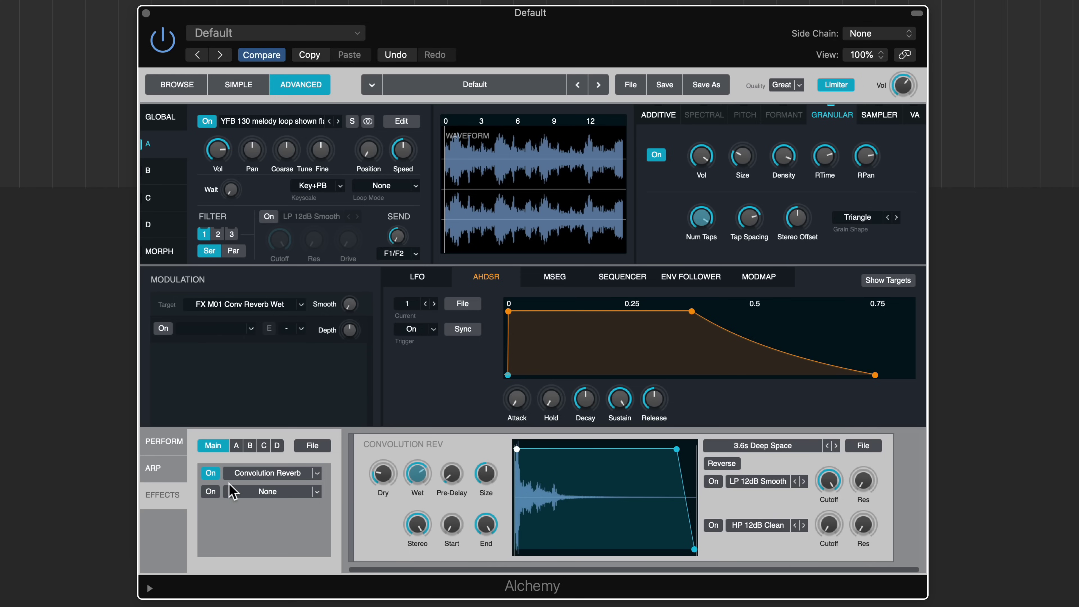
Step: Switch on the second effect slot and load Delay > Delay into it
left_click(208, 493)
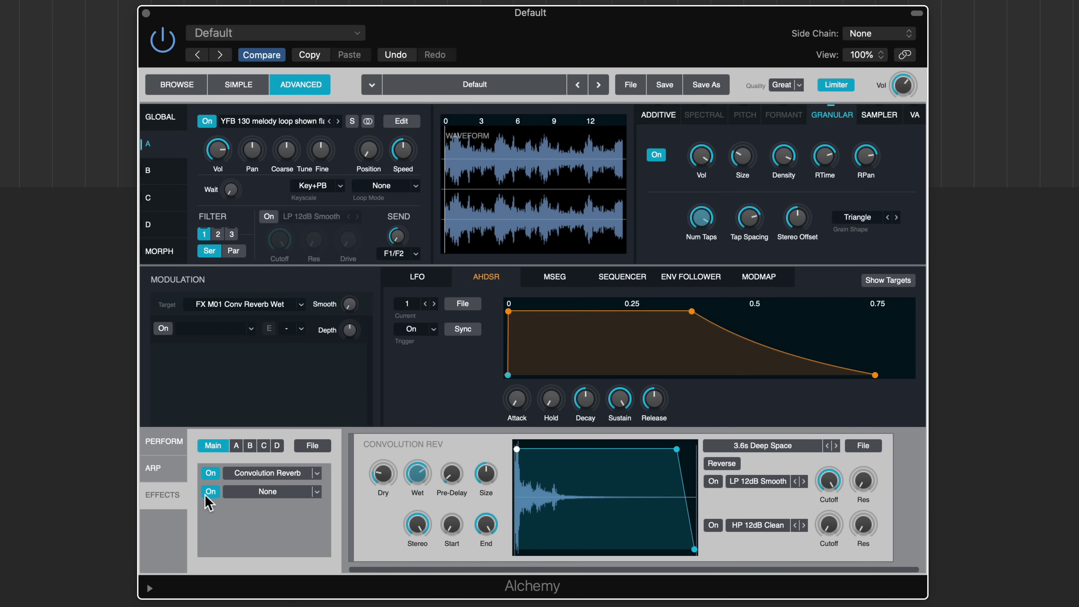
left_click(316, 492)
mouse_move(292, 484)
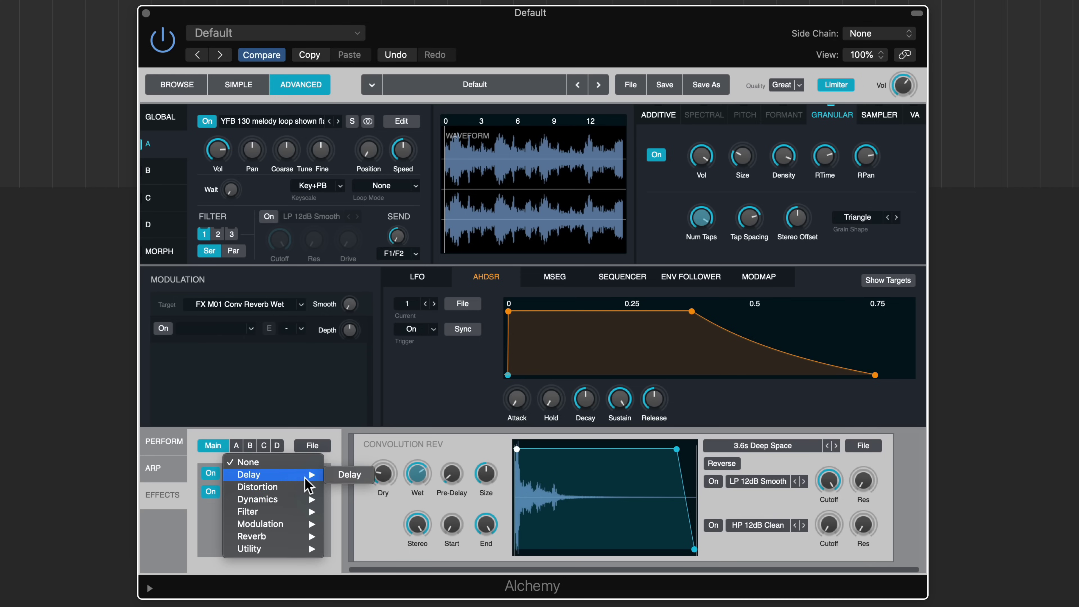
left_click(351, 474)
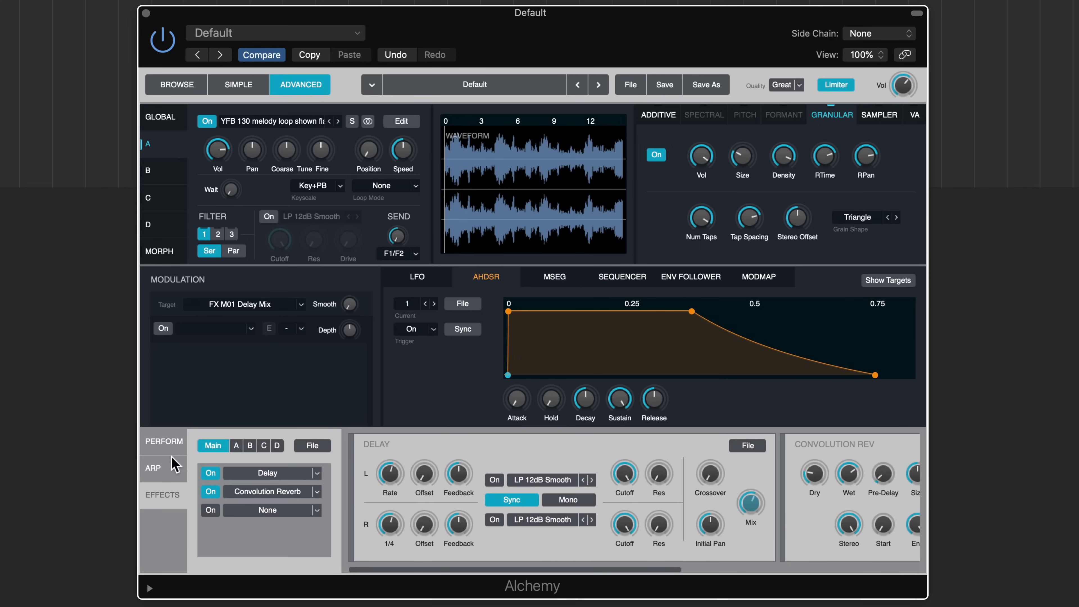
Step: Show the Perform page, step through the transform pads and try turning Perform knob 1
left_click(172, 444)
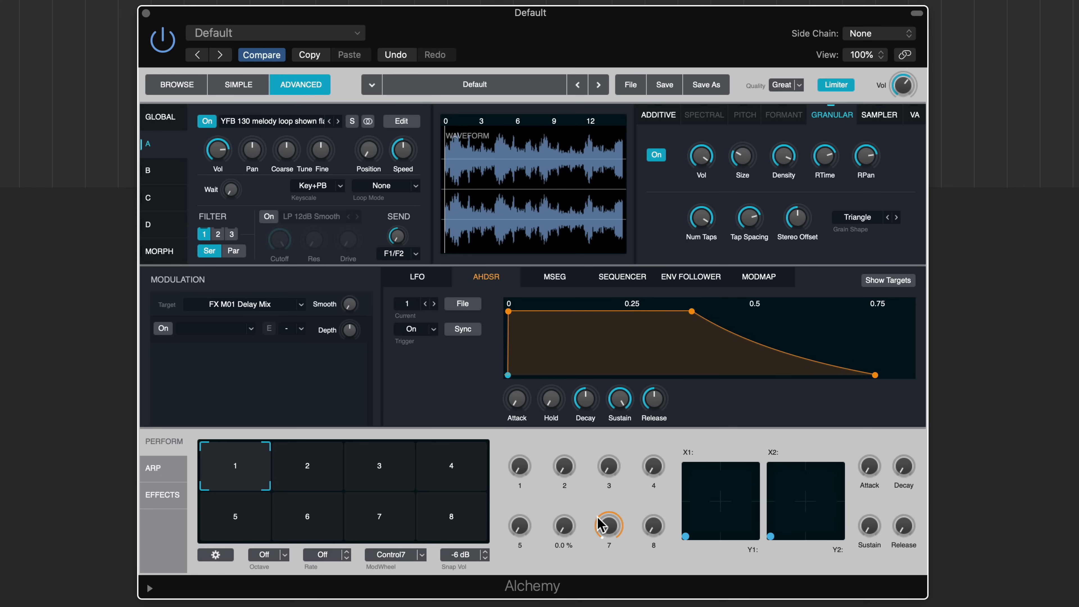
left_click_drag(420, 484, 214, 461)
mouse_move(843, 459)
mouse_move(530, 470)
mouse_move(563, 474)
mouse_move(514, 478)
left_mouse_down()
mouse_move(523, 389)
mouse_move(517, 489)
left_mouse_up()
mouse_move(742, 197)
mouse_move(785, 168)
Step: Modulate Granular Size A with Perform Control1 at about 50% depth
left_click(744, 158)
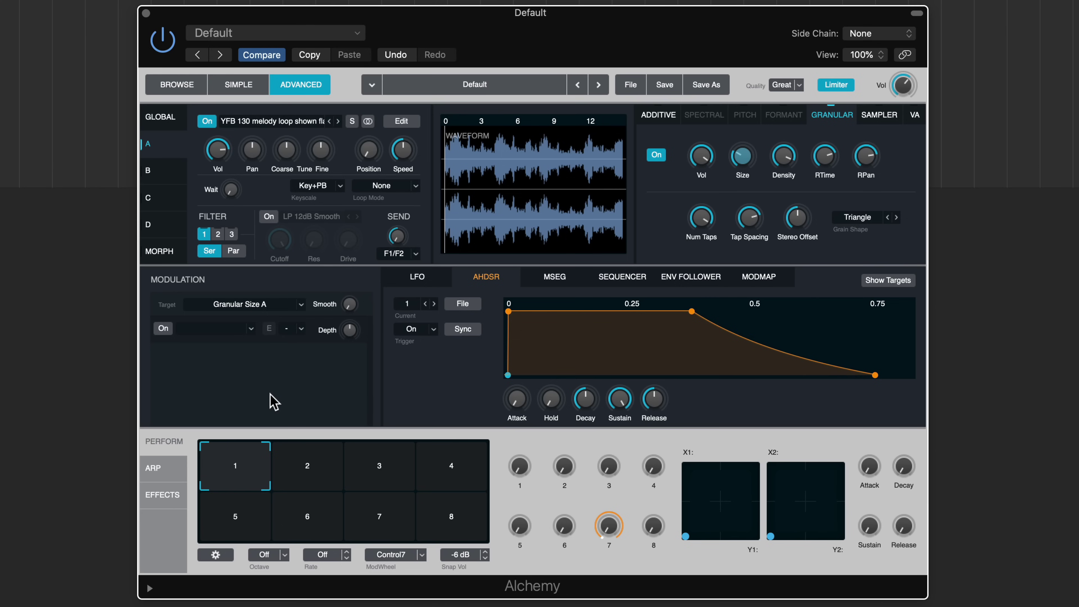
left_click(164, 328)
left_click(223, 329)
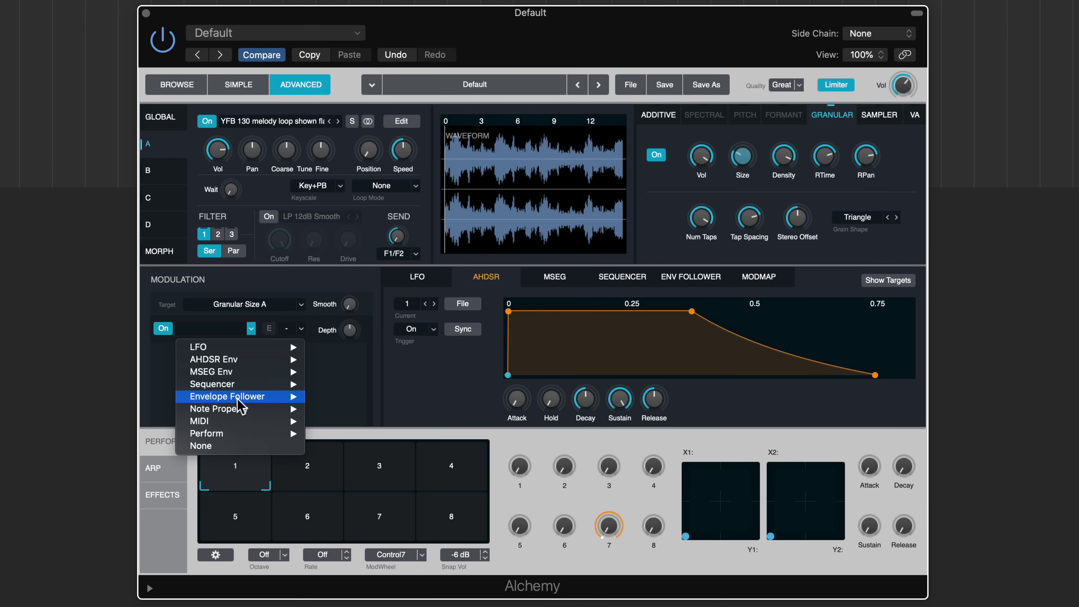
mouse_move(241, 433)
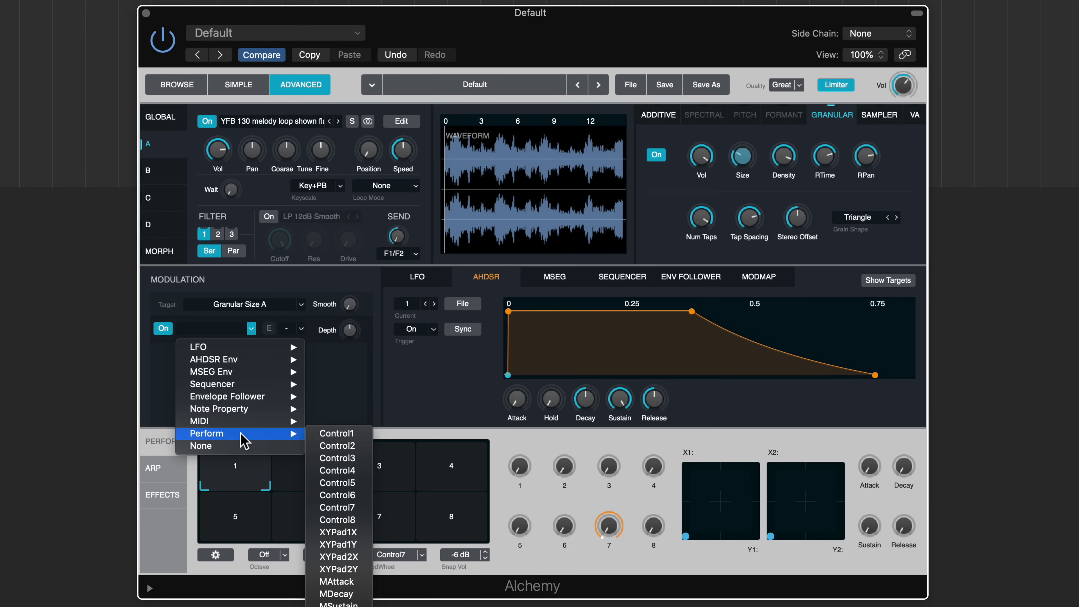
left_click(332, 434)
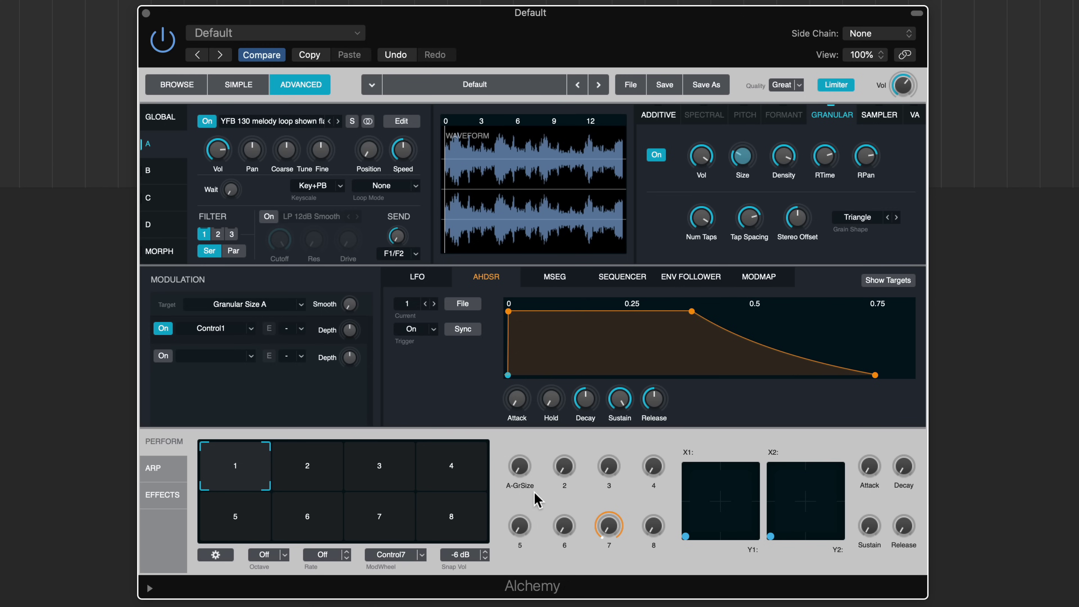
mouse_move(357, 324)
left_click_drag(352, 331, 356, 290)
left_click_drag(349, 330, 339, 390)
Step: Modulate grain Density with Perform Control1, raise its depth, and lower Density to 4 grains
left_click(786, 158)
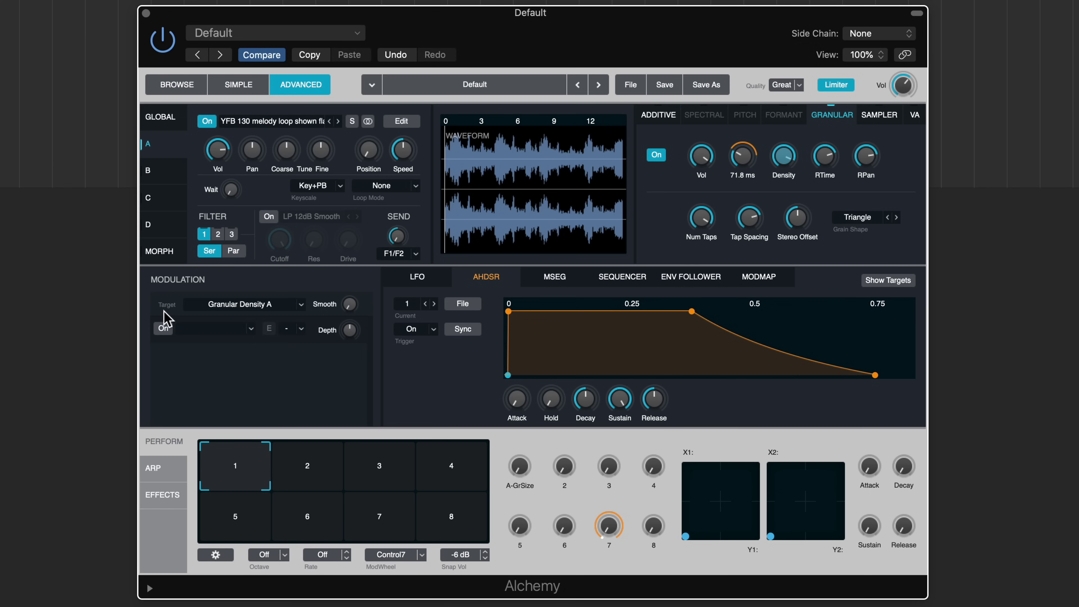
left_click(187, 328)
mouse_move(257, 434)
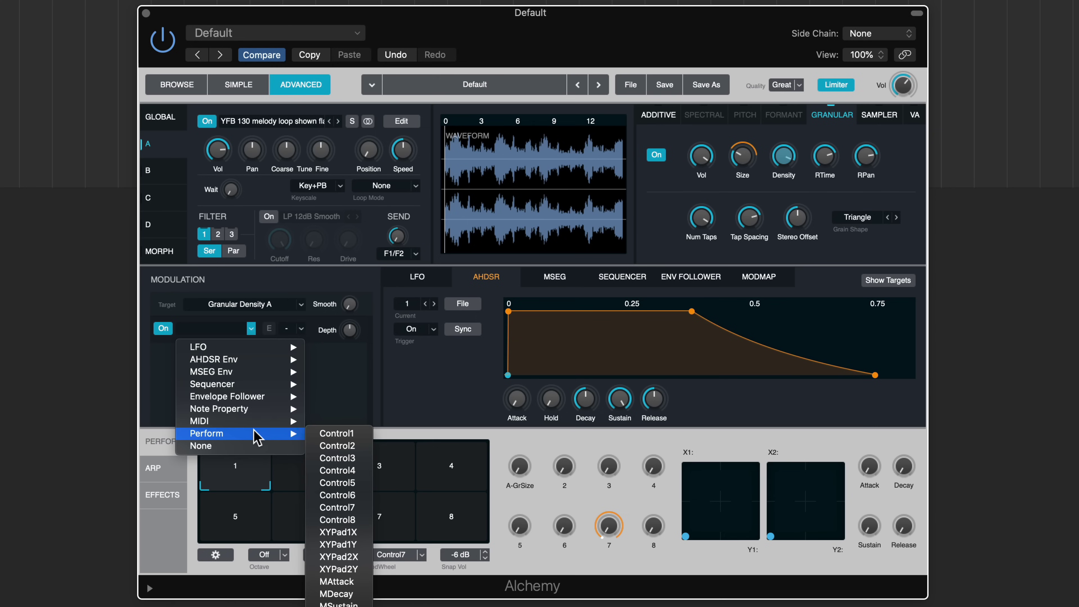
left_click(333, 433)
mouse_move(350, 326)
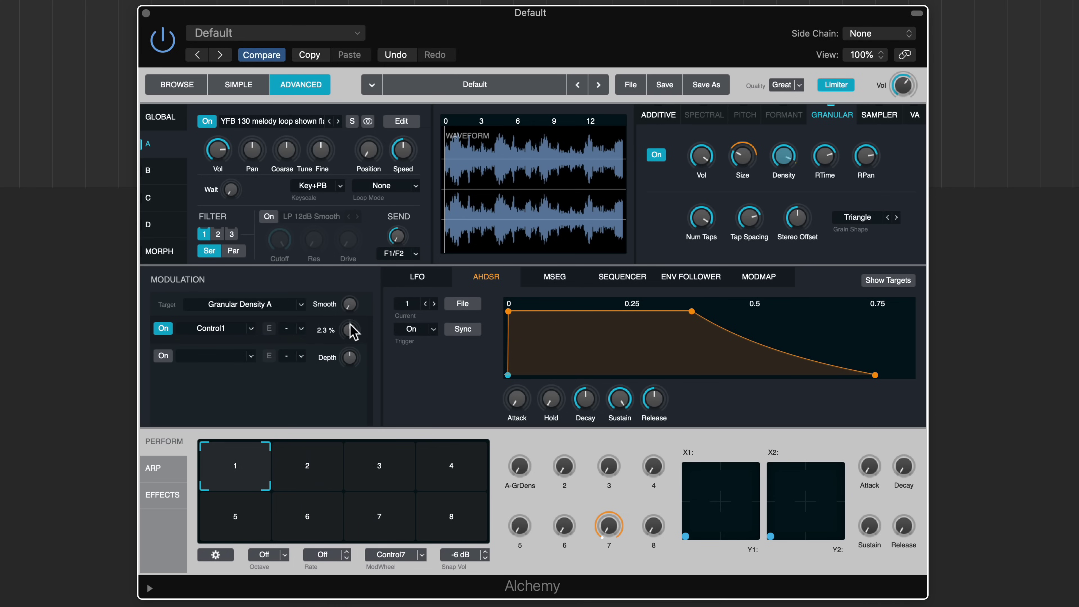
left_click_drag(352, 331, 352, 306)
mouse_move(783, 194)
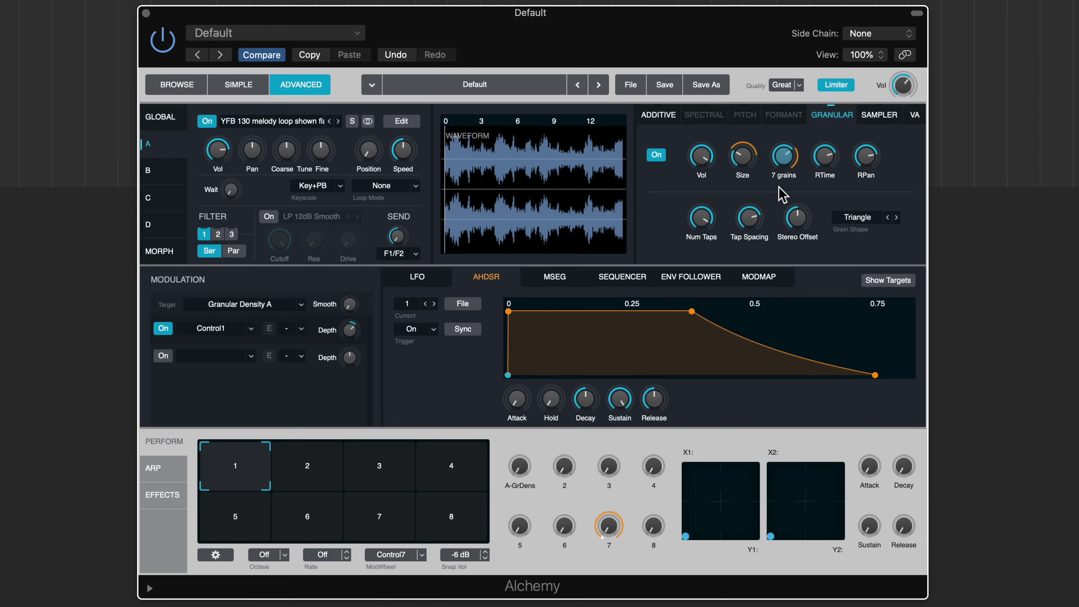
left_click_drag(779, 188, 779, 236)
Step: Audition several transform pads, ending back on pad 1
mouse_move(348, 330)
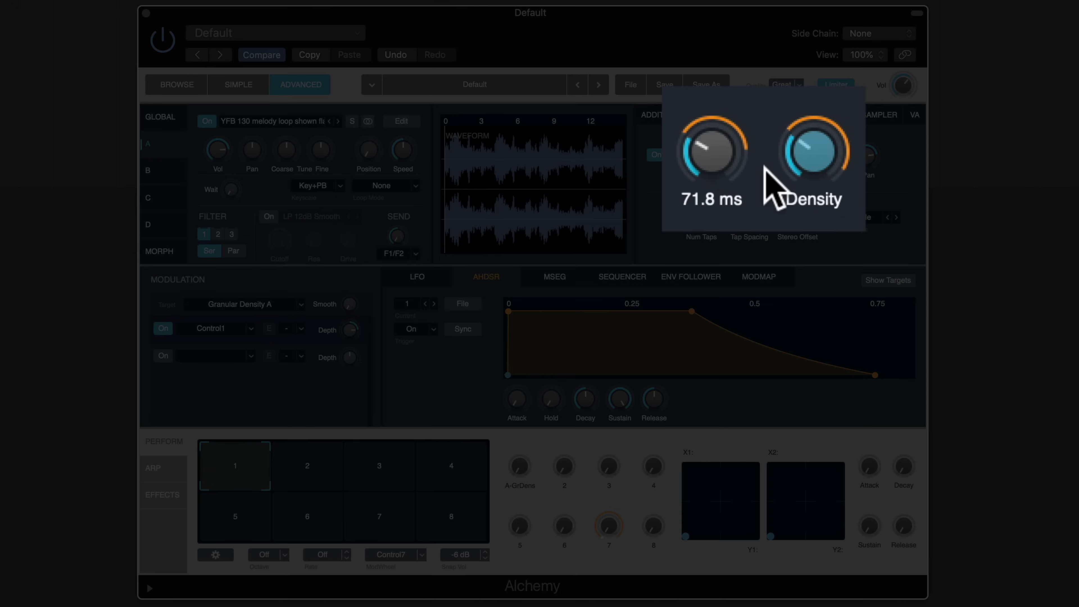
mouse_move(769, 146)
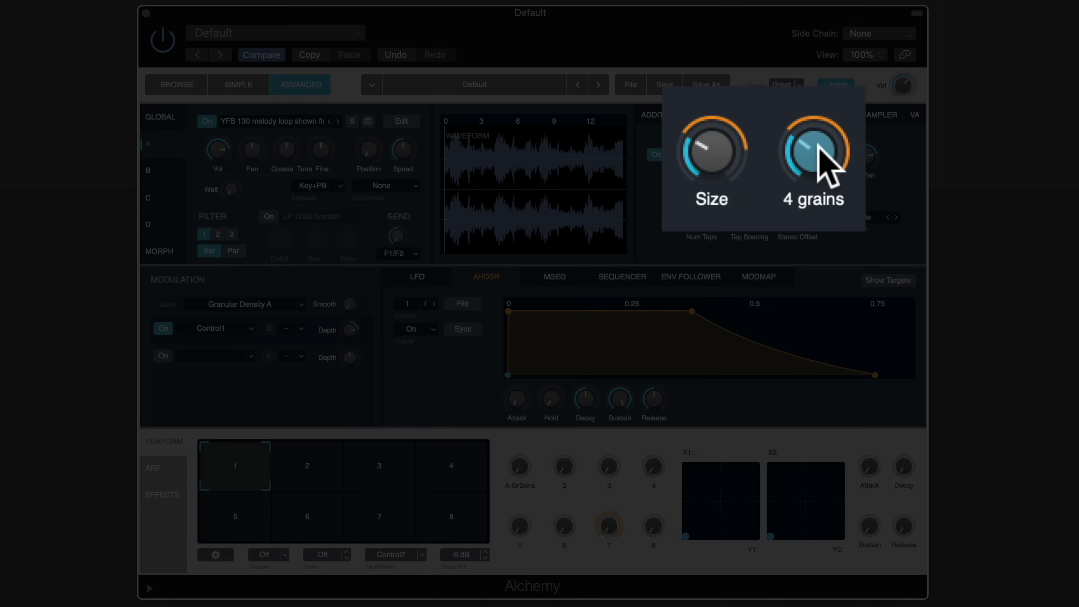
mouse_move(734, 174)
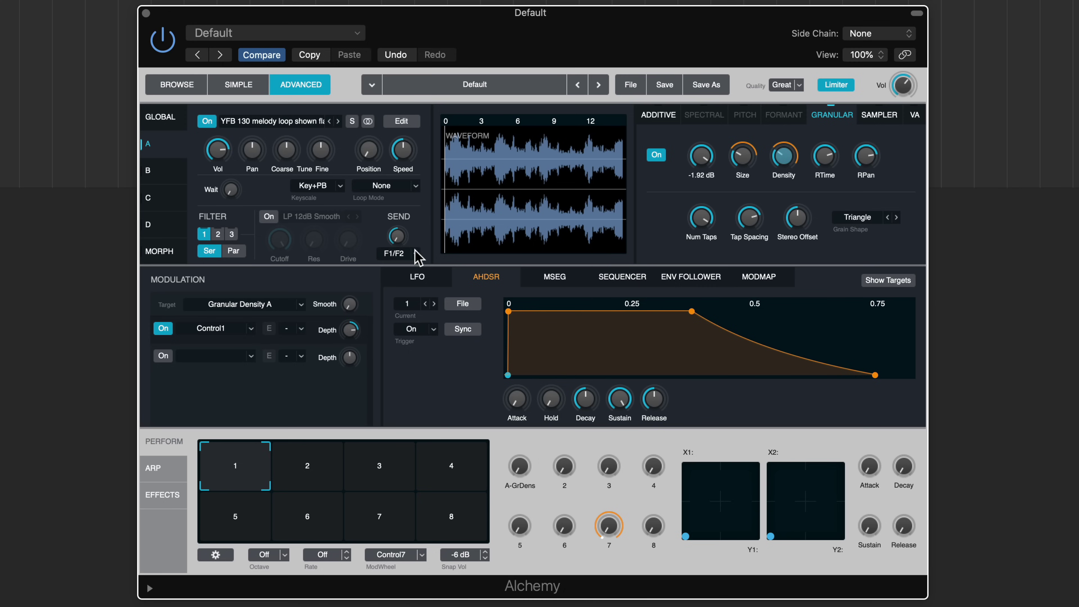
mouse_move(507, 468)
left_click(307, 465)
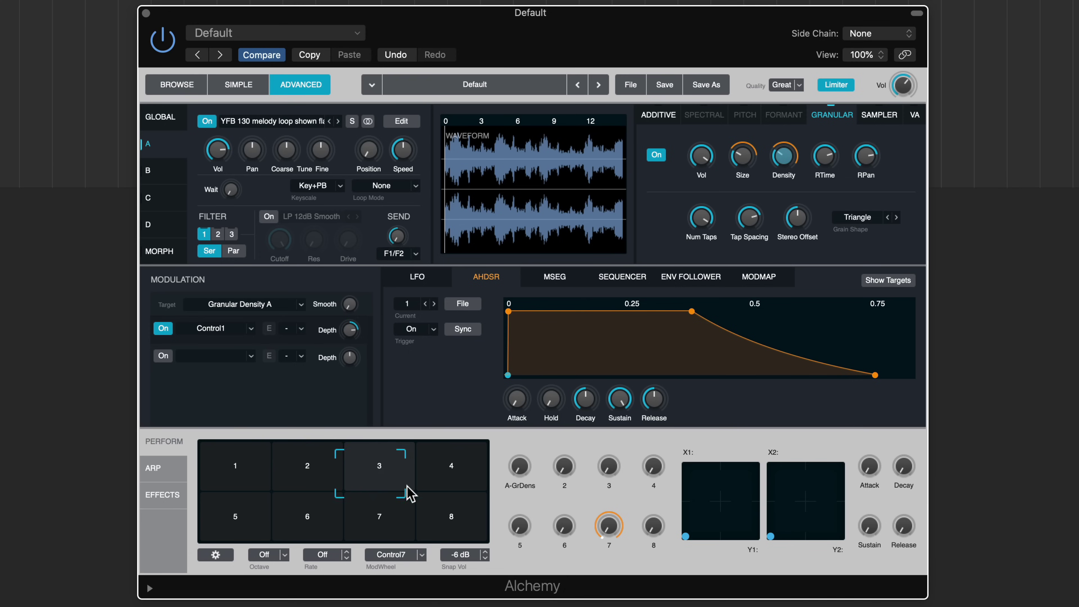
left_click(451, 472)
left_click(380, 466)
left_click(246, 466)
left_click(345, 475)
left_click(260, 452)
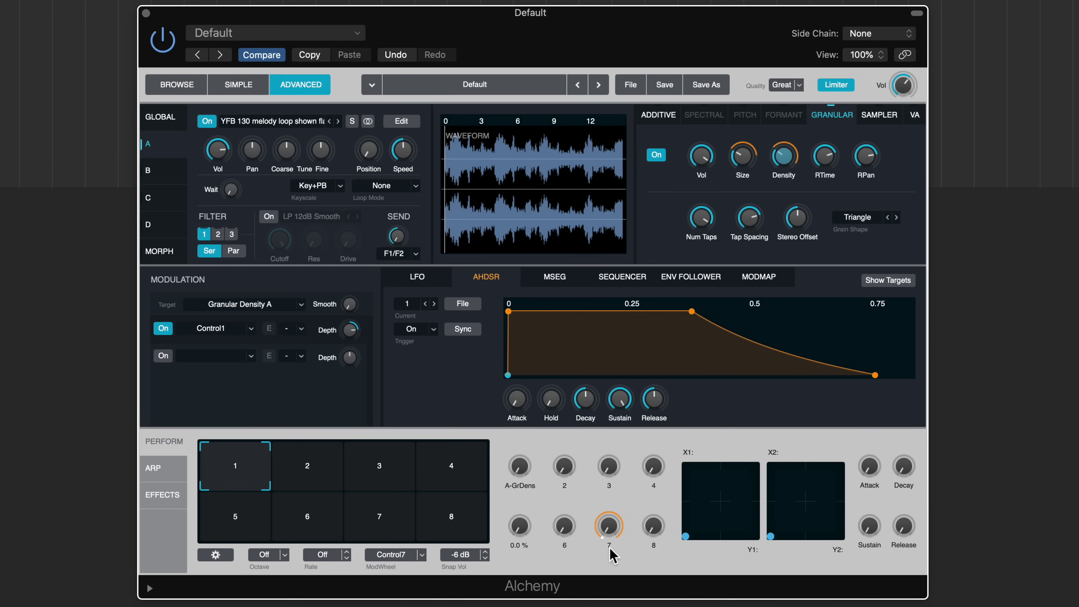
Step: Modulate grain random time with Perform Control2 at full depth
left_click(826, 157)
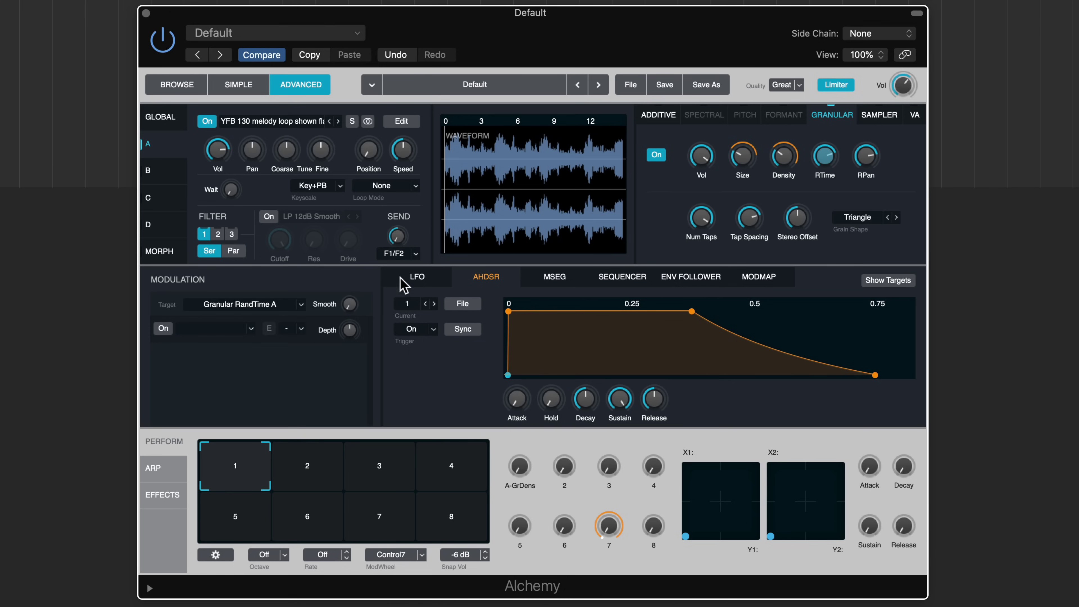
left_click(163, 328)
left_click(205, 328)
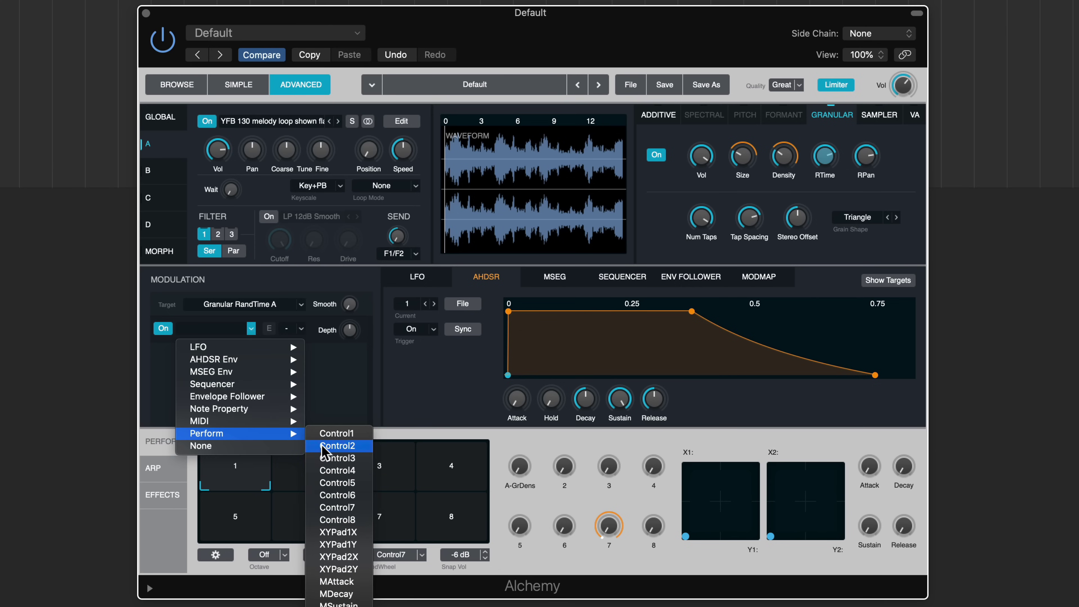
left_click(325, 446)
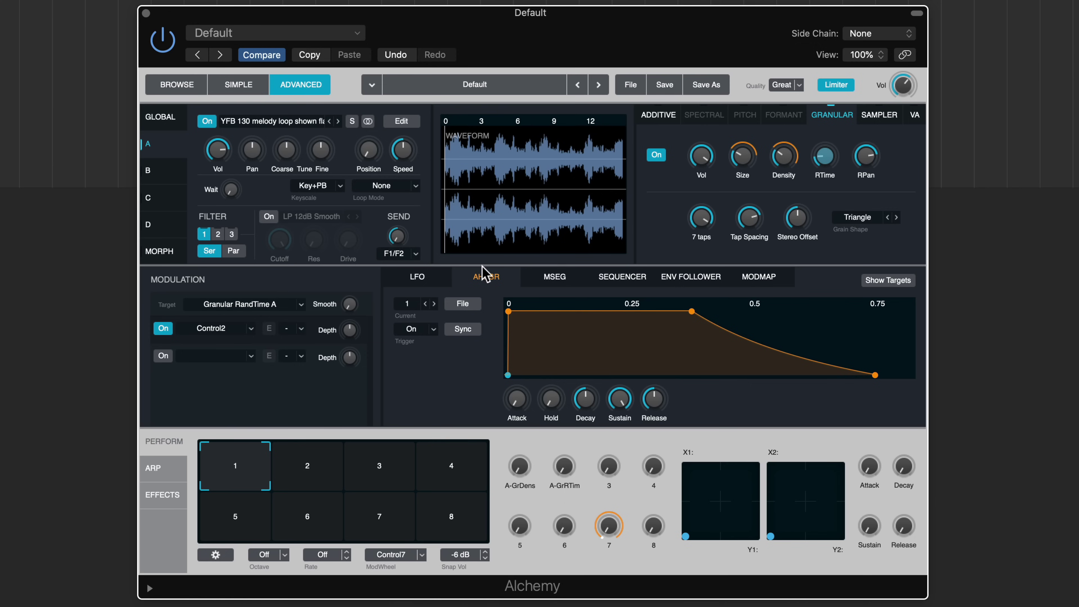
left_click_drag(349, 336, 352, 301)
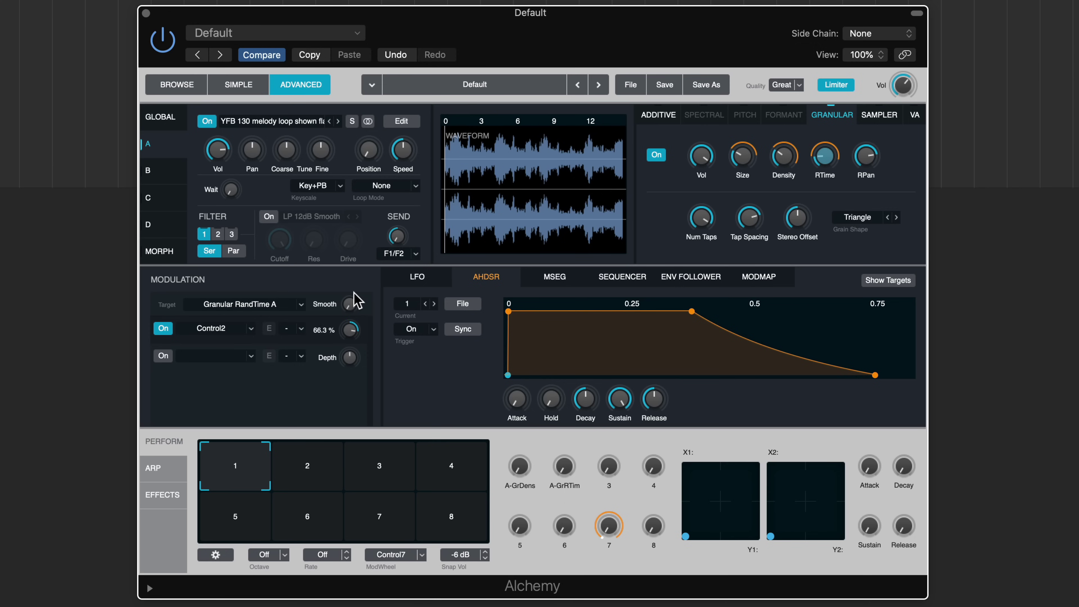
Step: Modulate grain Num Taps with Perform Control3 at a negative depth of -65.6 %
left_click(700, 218)
left_click(164, 330)
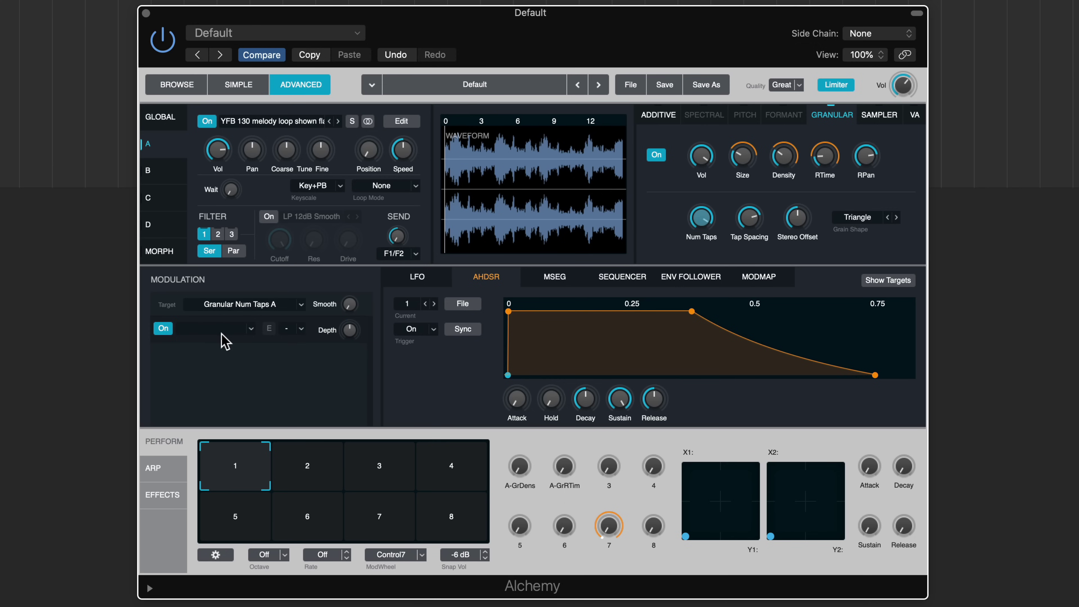
left_click(223, 330)
mouse_move(245, 436)
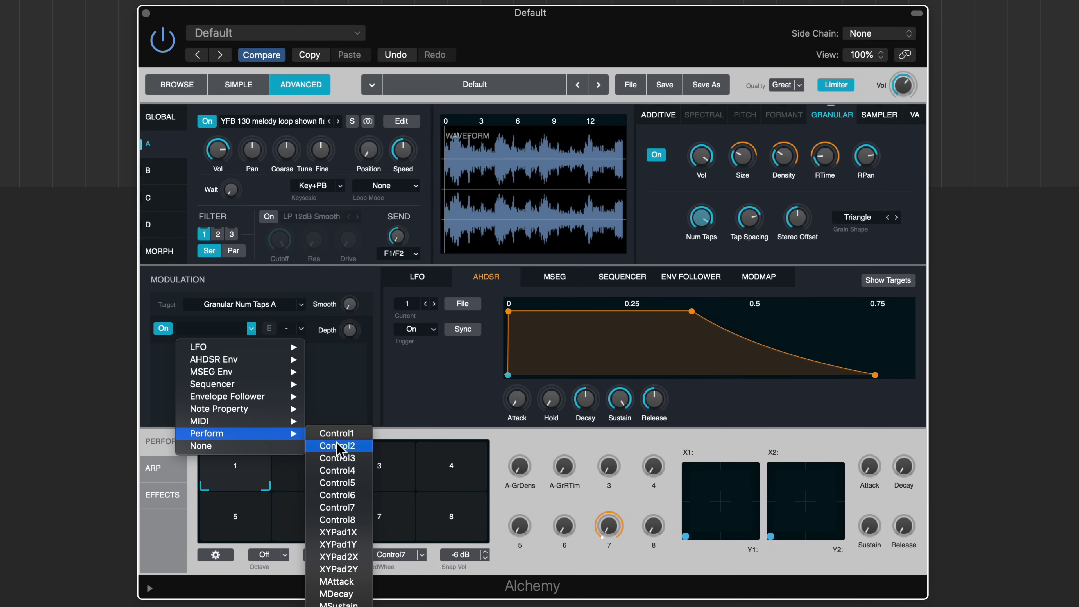
left_click(338, 459)
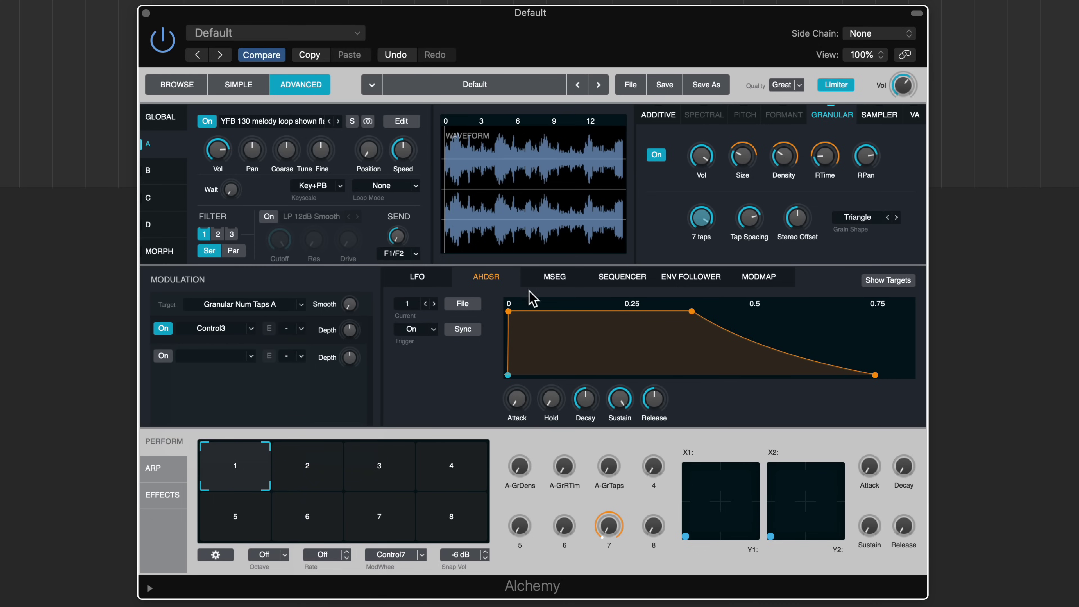
mouse_move(352, 340)
left_click_drag(352, 326, 350, 351)
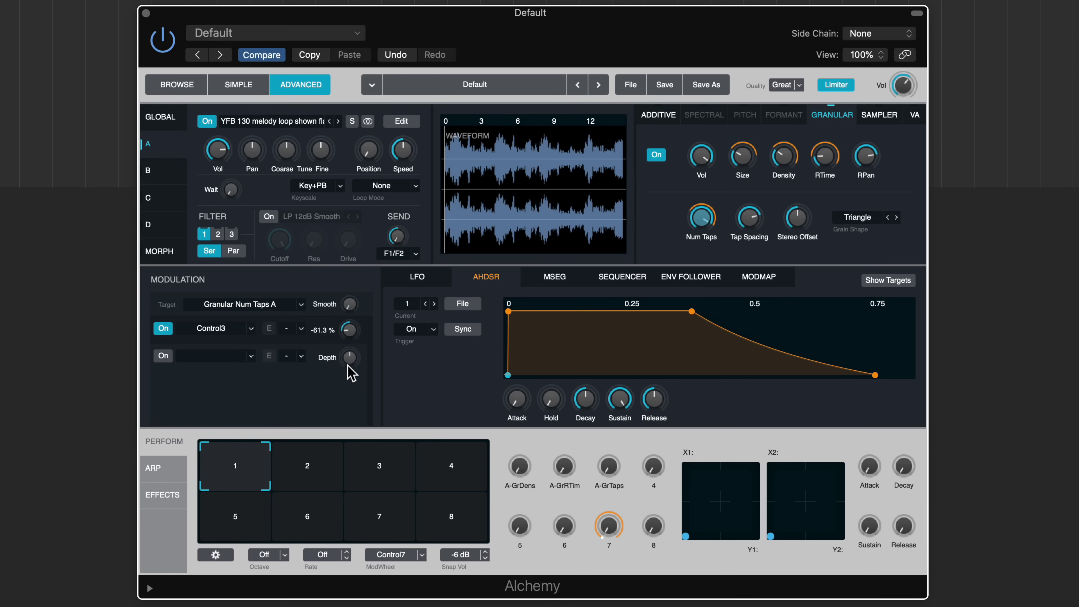
mouse_move(718, 235)
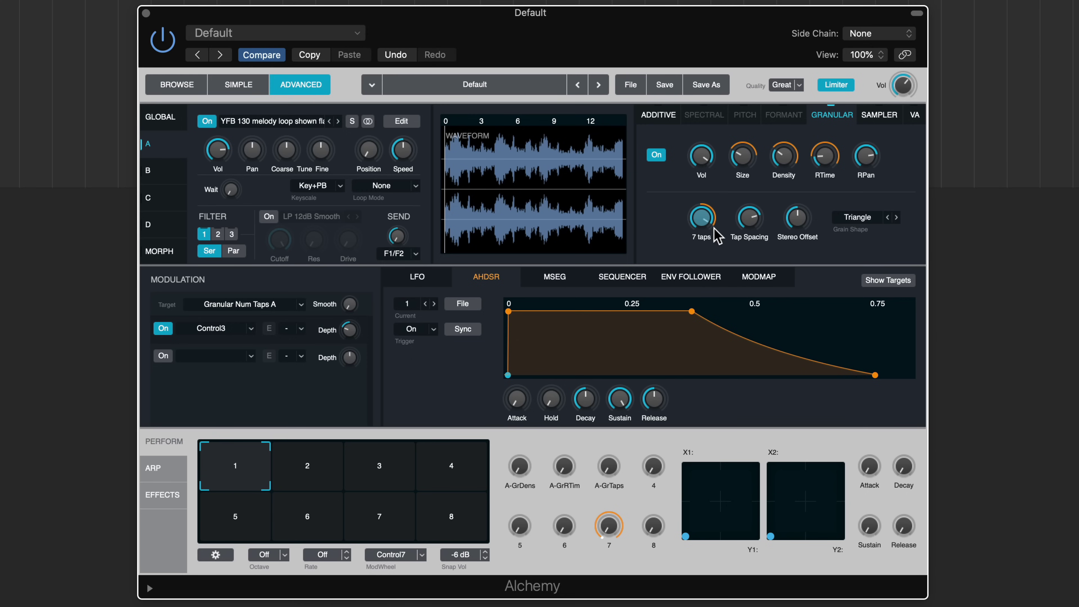
mouse_move(612, 459)
Step: In the Convolution Reverb, turn Dry down to about -43 dB and bring Wet back up
left_click(174, 499)
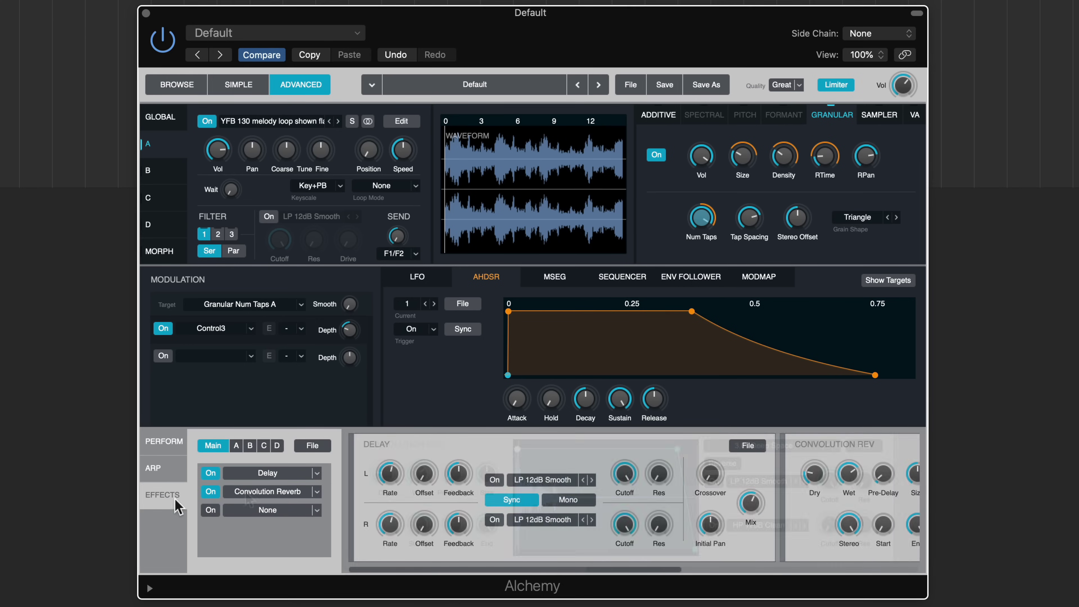
left_click(245, 492)
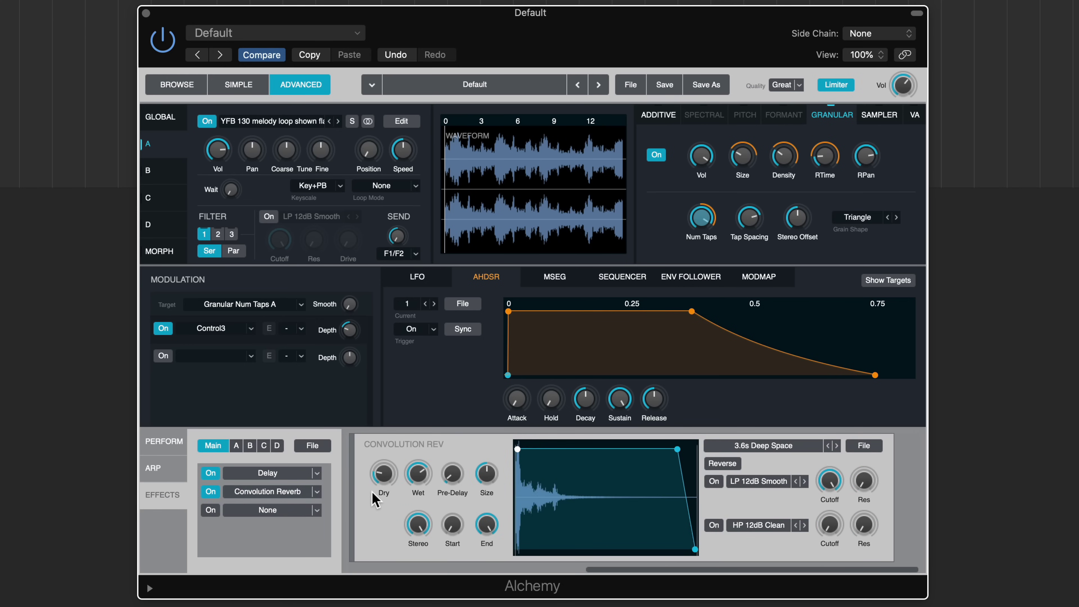
left_click_drag(413, 474, 414, 499)
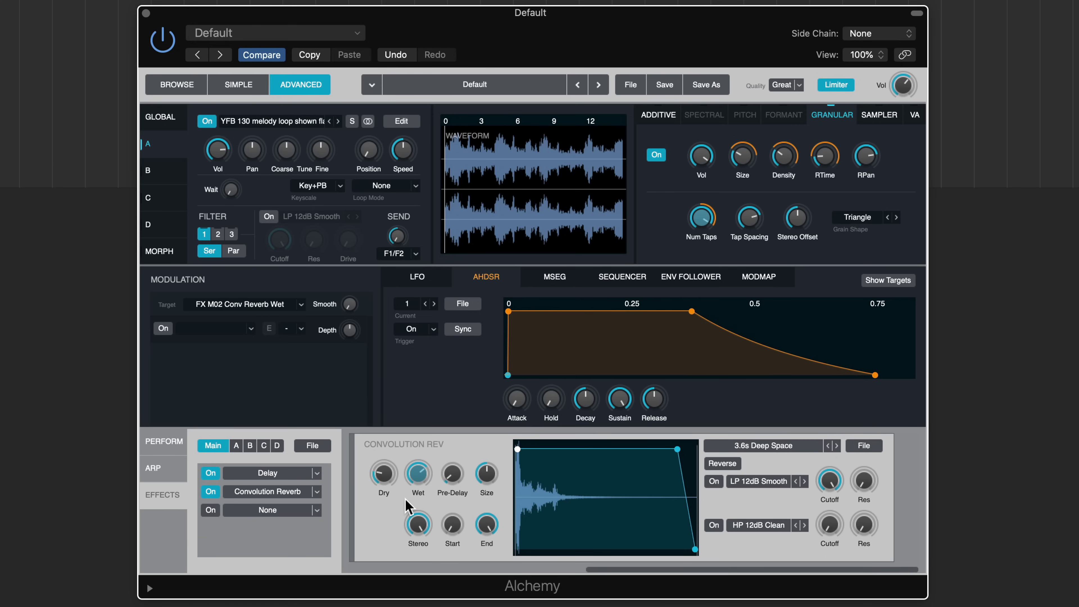
left_click_drag(389, 475, 397, 429)
left_click(409, 475)
left_click_drag(382, 478, 367, 535)
left_click_drag(420, 474, 442, 412)
Step: Modulate the reverb's Dry level with Perform Control4 at 81.4 % depth
left_click(385, 482)
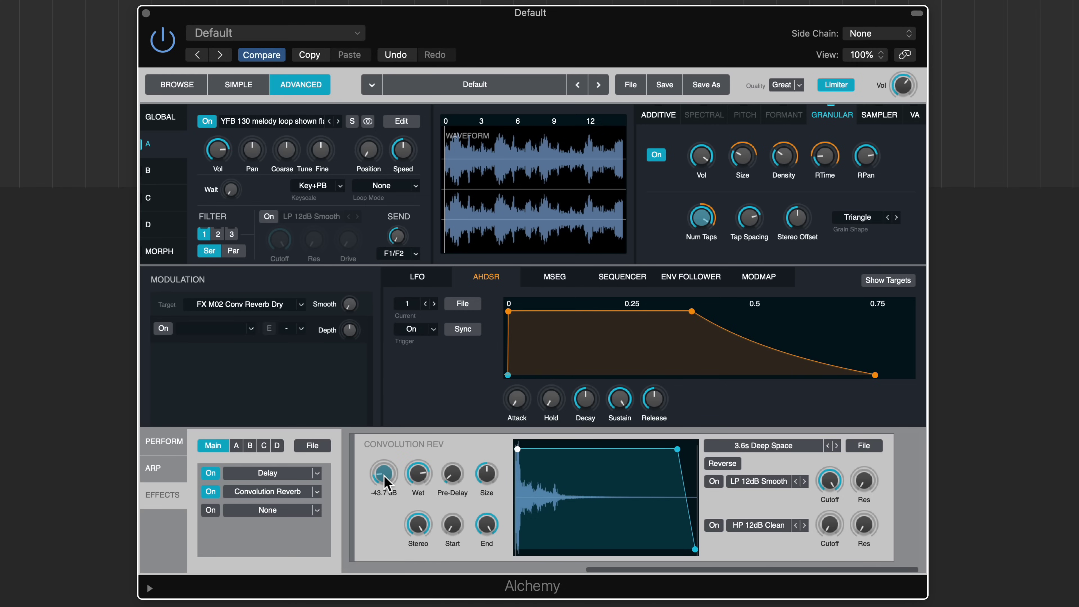
left_click(164, 329)
left_click(251, 329)
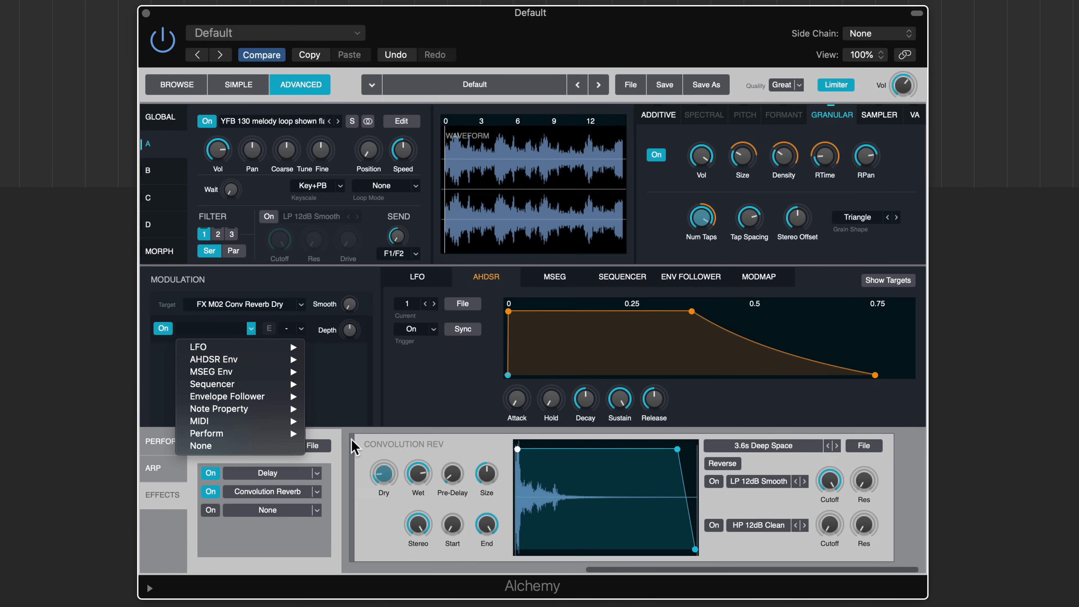
mouse_move(298, 433)
left_click(346, 470)
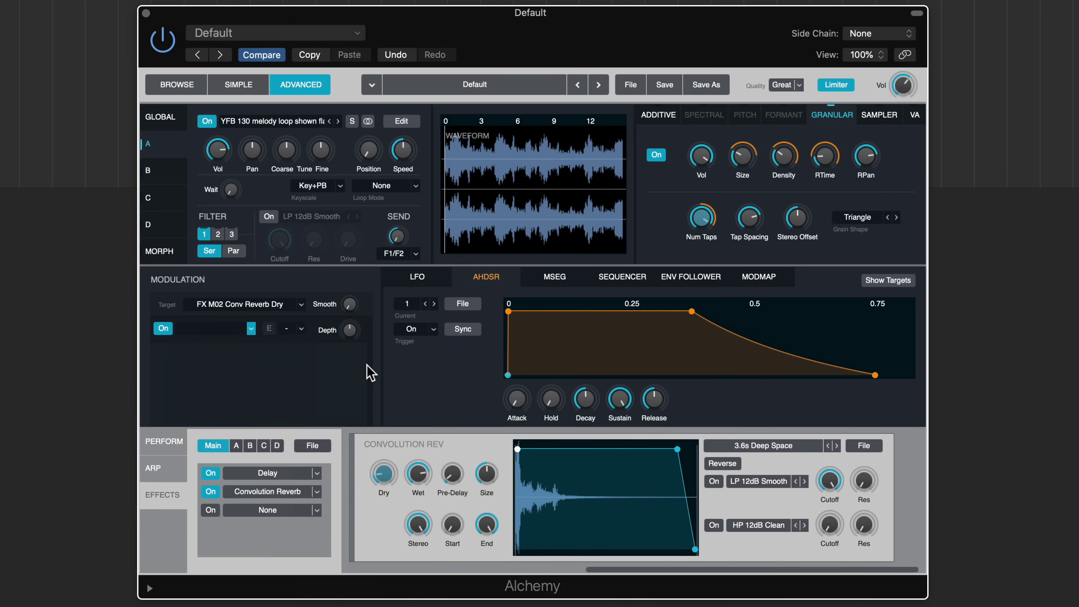
left_click_drag(354, 333, 350, 305)
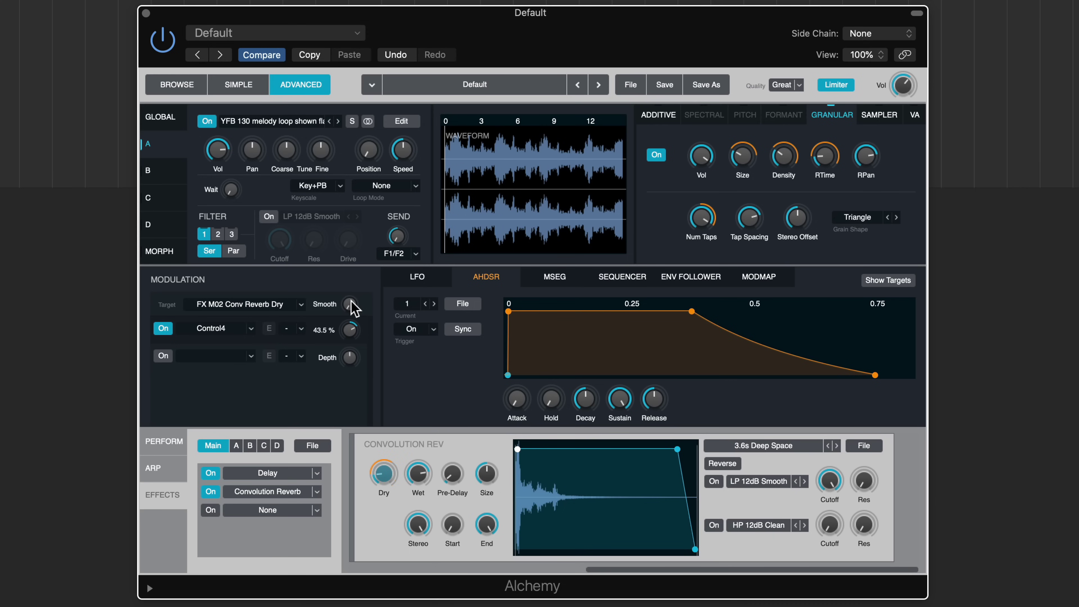
Step: Add Perform Control4 as the Wet level's modulator and return to the Perform page
left_click(419, 473)
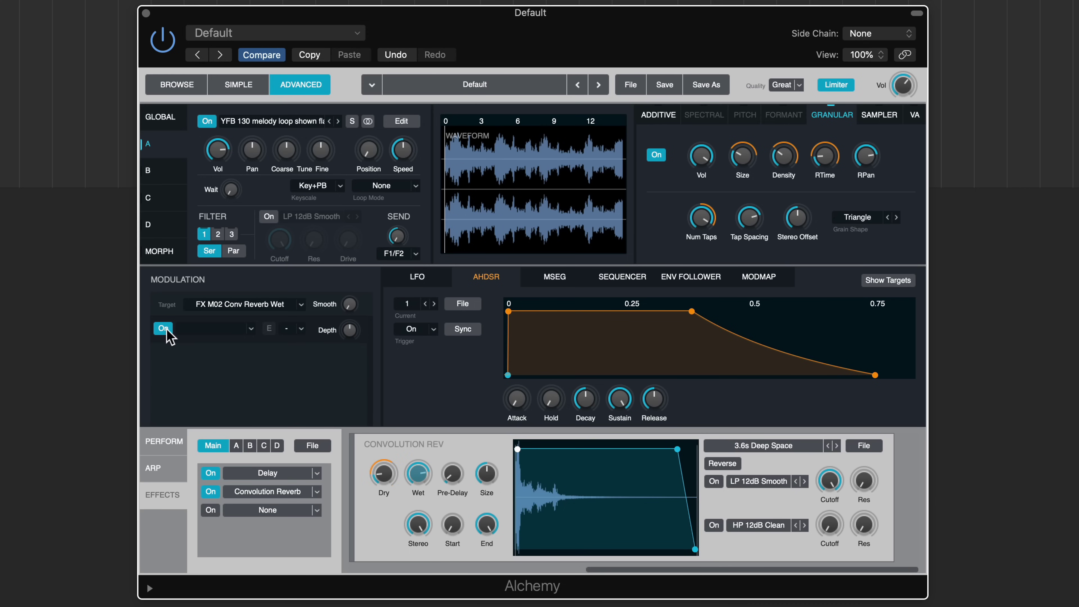
left_click(199, 329)
mouse_move(250, 435)
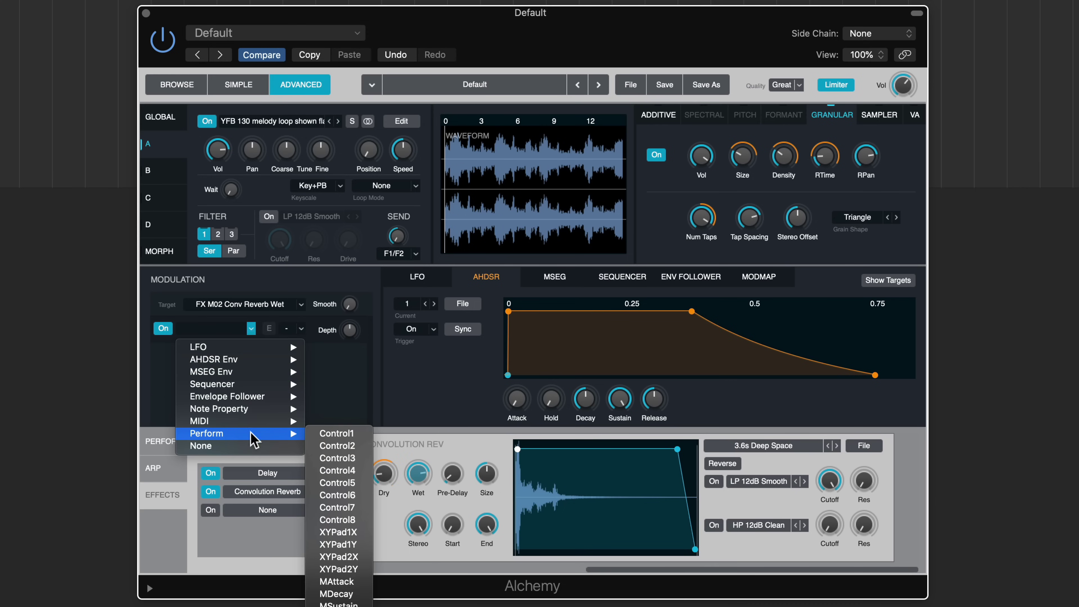
left_click(358, 470)
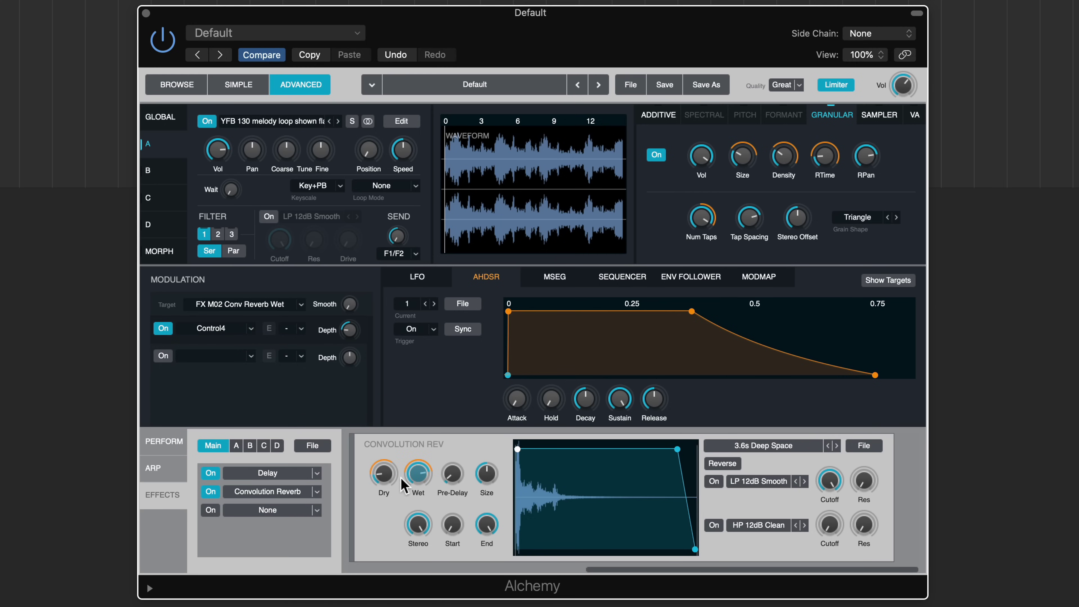
left_click(172, 441)
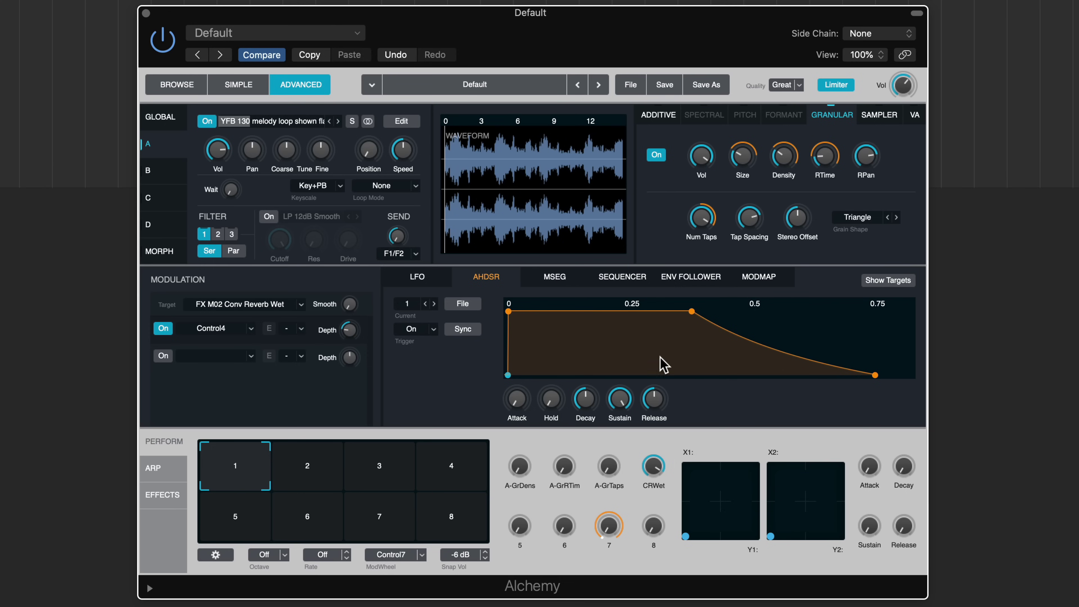
Step: Try the CRWet knob's range and audition morphing between the snapshot pads
mouse_move(642, 491)
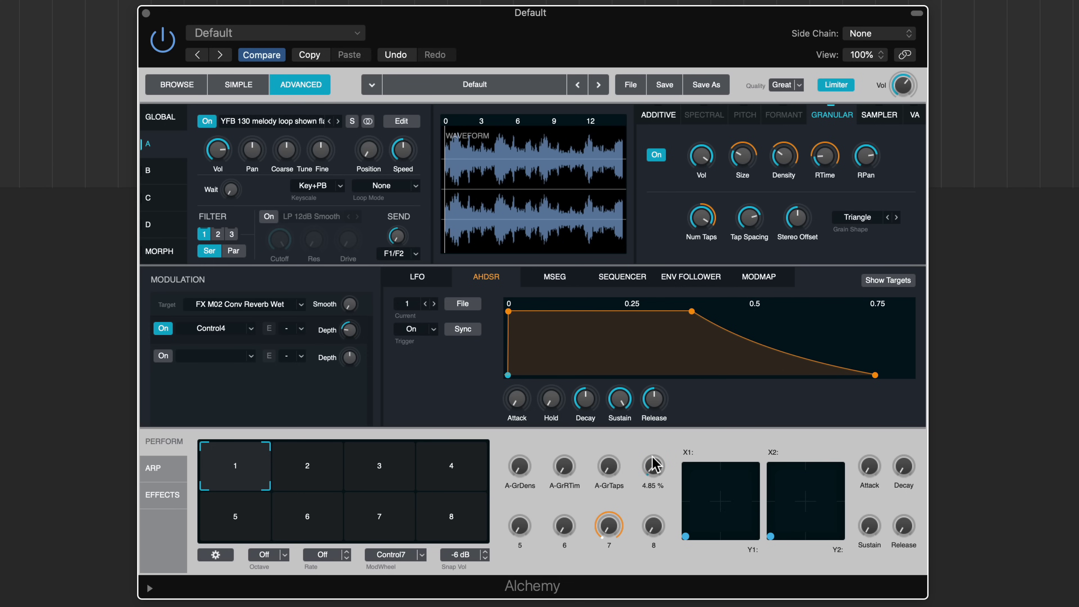
left_click_drag(654, 464, 635, 506)
left_click_drag(279, 482, 251, 485)
Step: Set CRWet to 87.4 % on snapshot pad 6, then select pads 2 and 5
left_click(316, 481)
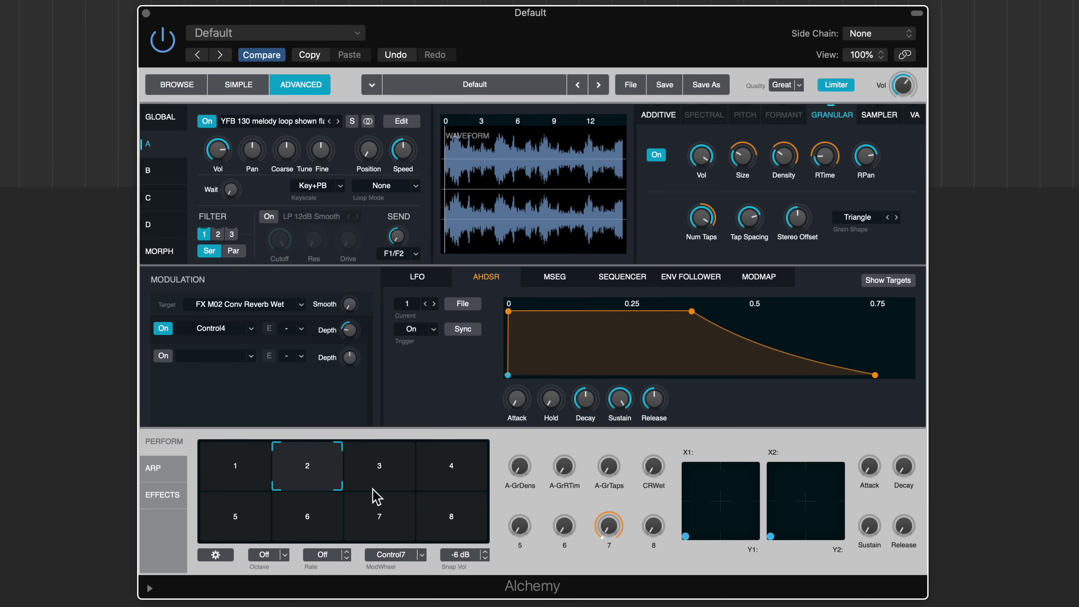
left_click(338, 510)
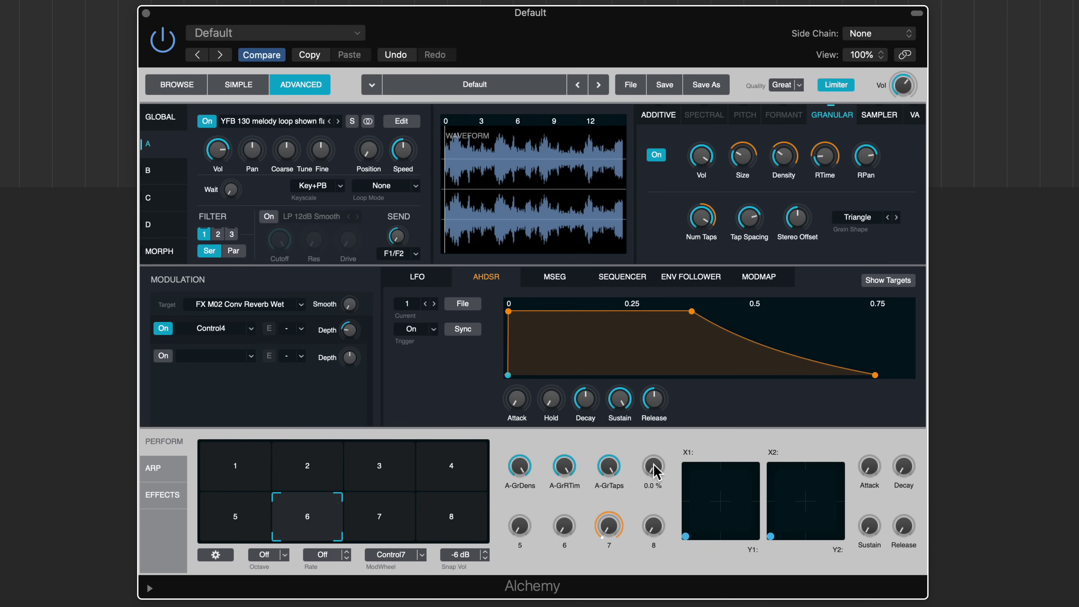
left_click_drag(654, 471, 652, 352)
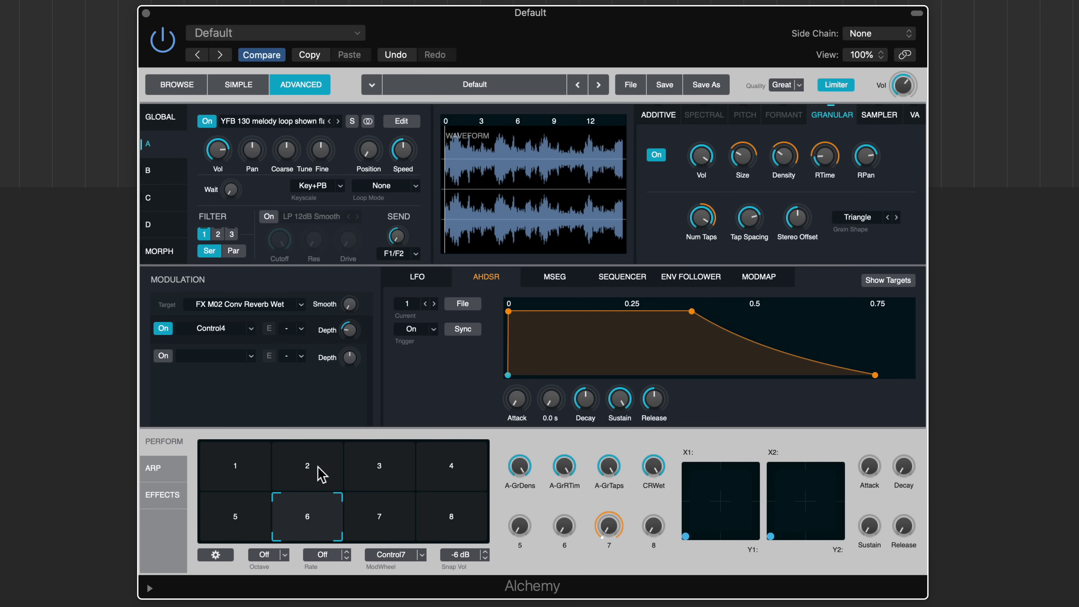
left_click(320, 475)
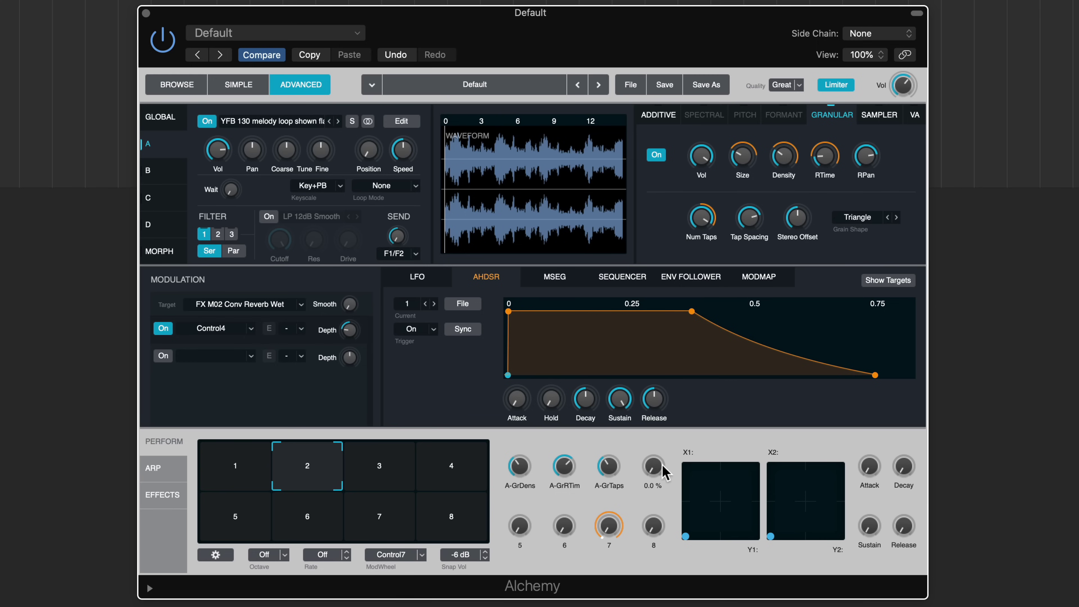
left_click(241, 519)
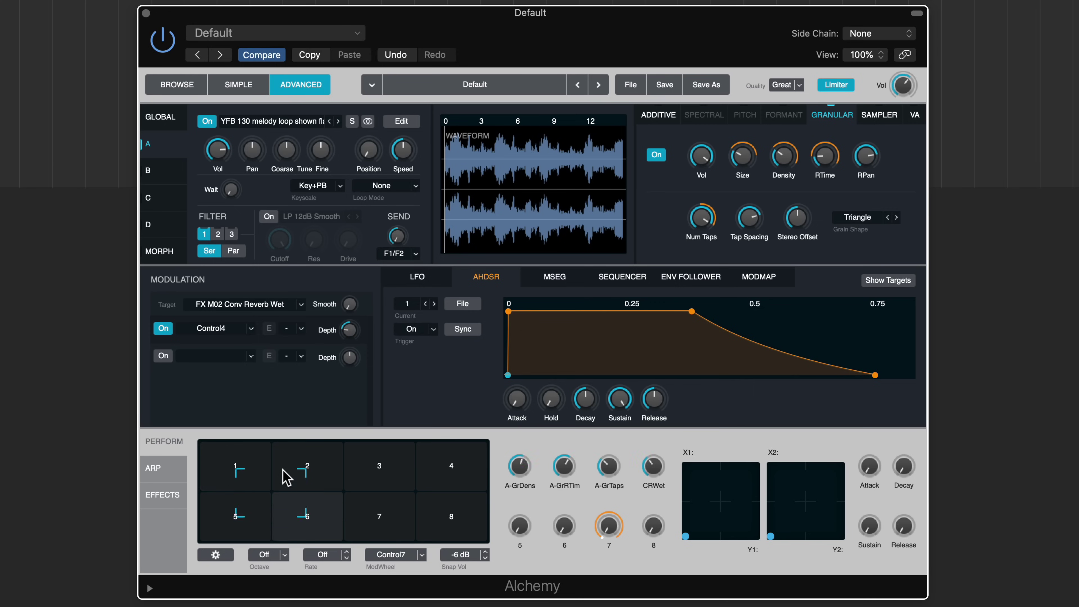
Step: Record Latch-mode Transform Pad morphs across pads 1, 2, 5 and 6 during playback
left_click(266, 489)
left_click_drag(266, 495, 254, 514)
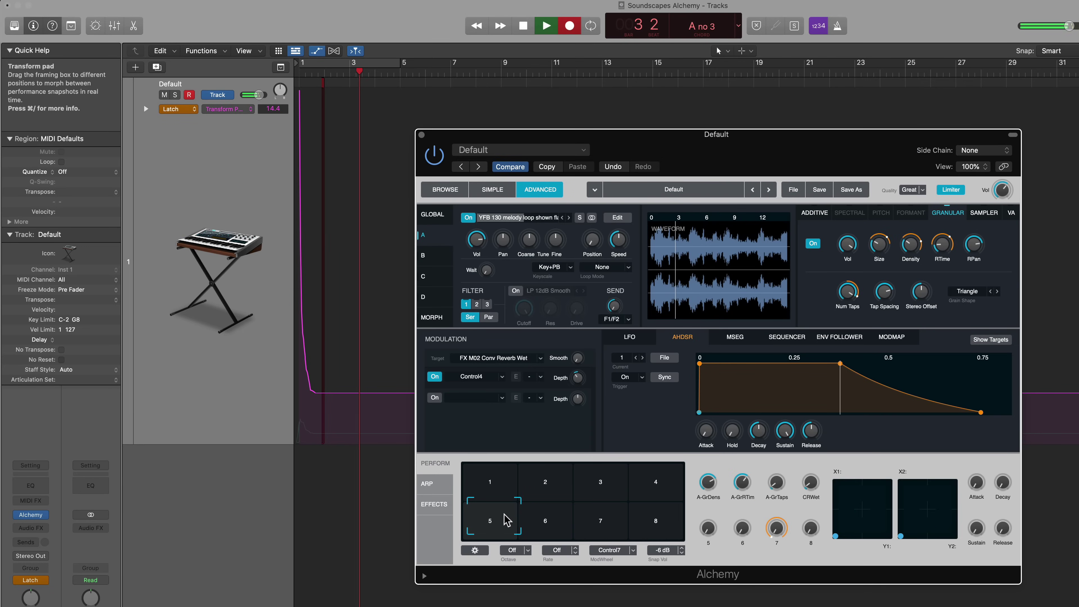
mouse_move(510, 520)
left_mouse_down()
mouse_move(500, 511)
mouse_move(544, 516)
mouse_move(517, 519)
mouse_move(548, 500)
left_mouse_up()
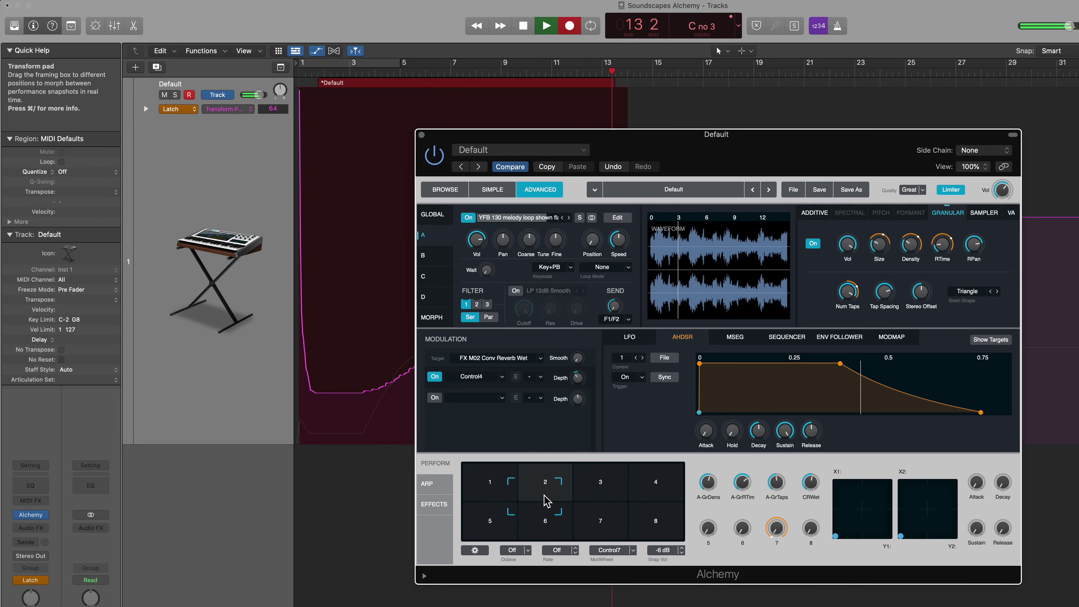
mouse_move(546, 501)
left_mouse_down()
mouse_move(512, 497)
mouse_move(541, 496)
mouse_move(556, 515)
left_mouse_up()
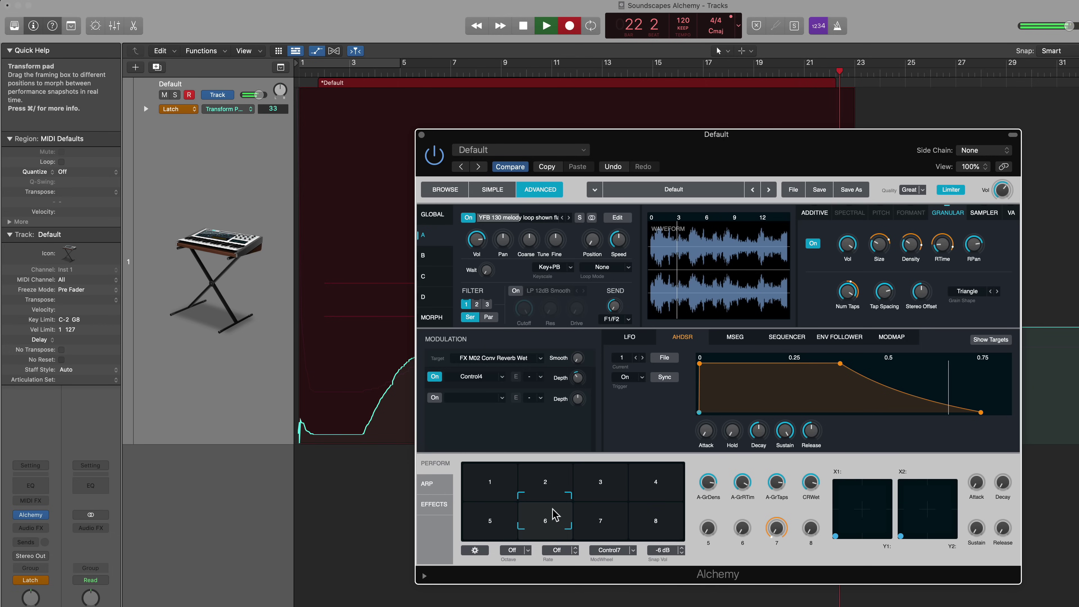
left_click_drag(554, 514, 514, 501)
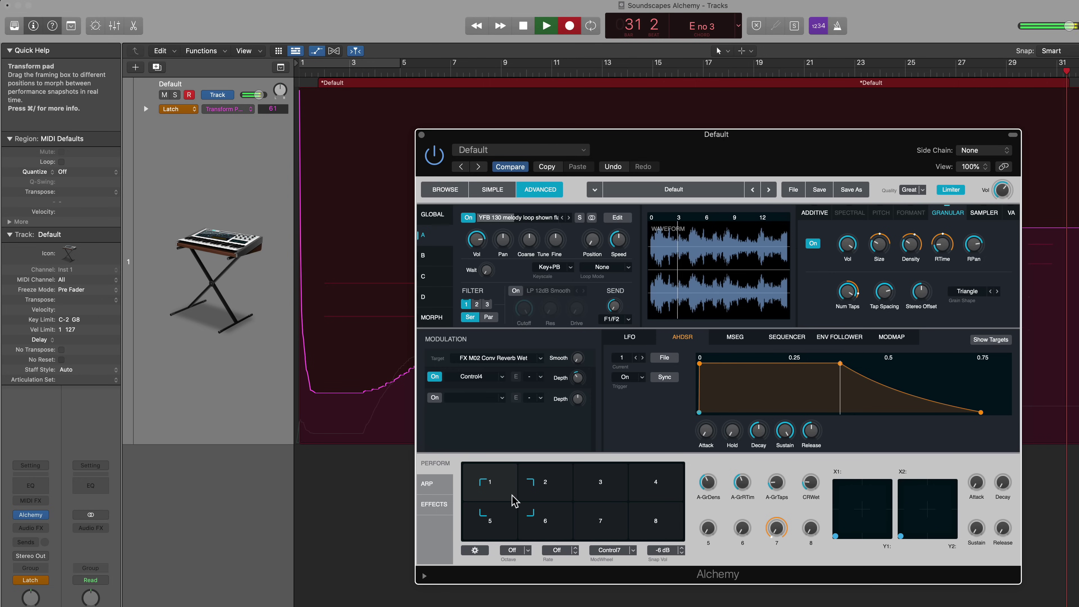
Step: Continue the recorded morph toward pad 5 and back to pad 1 through bar 54
left_click_drag(513, 509, 497, 486)
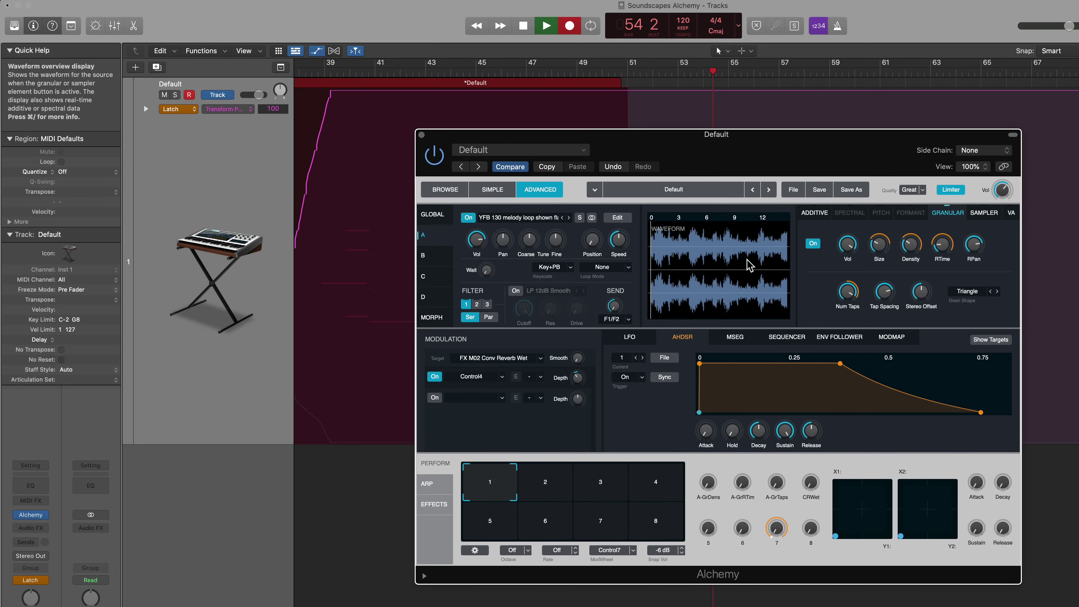
Step: Stop recording, then modulate Filter 1 Cutoff with Perform Control5 (F1Cut) set to 47.9 %
key("space")
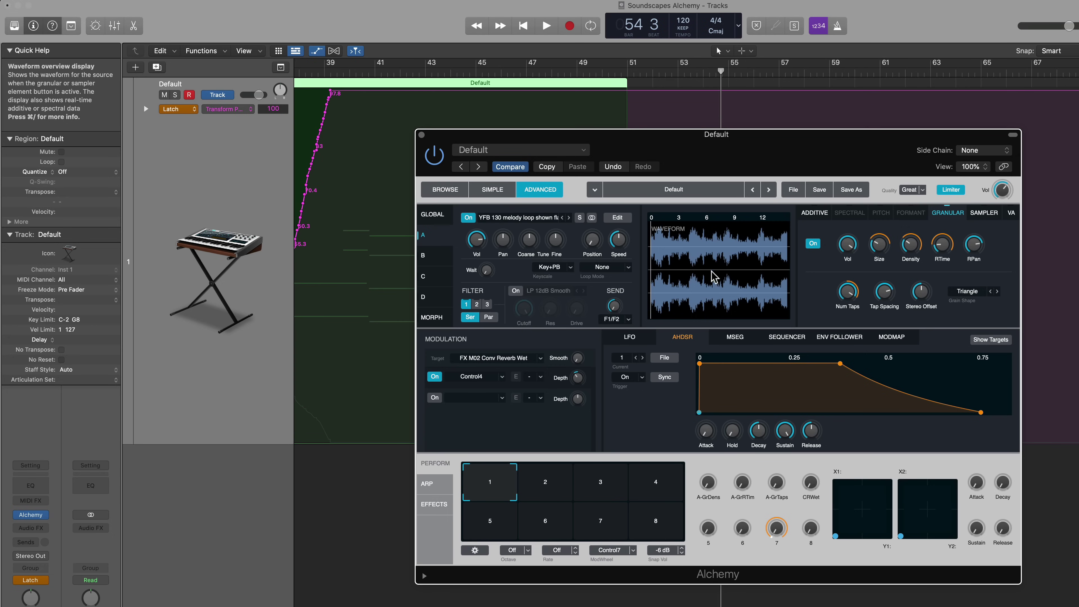
left_click(444, 219)
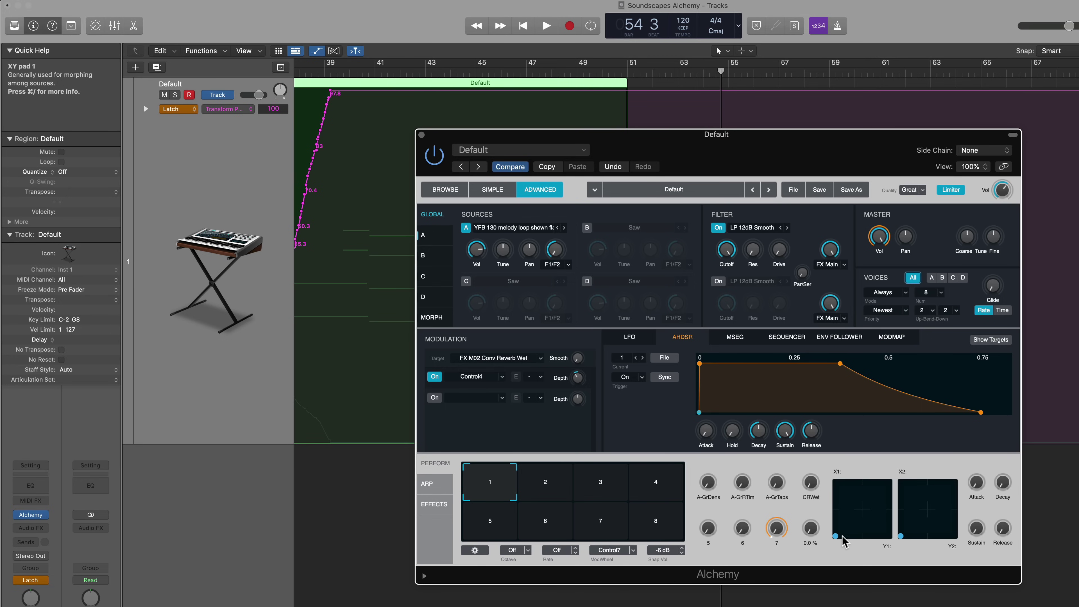
left_click(727, 255)
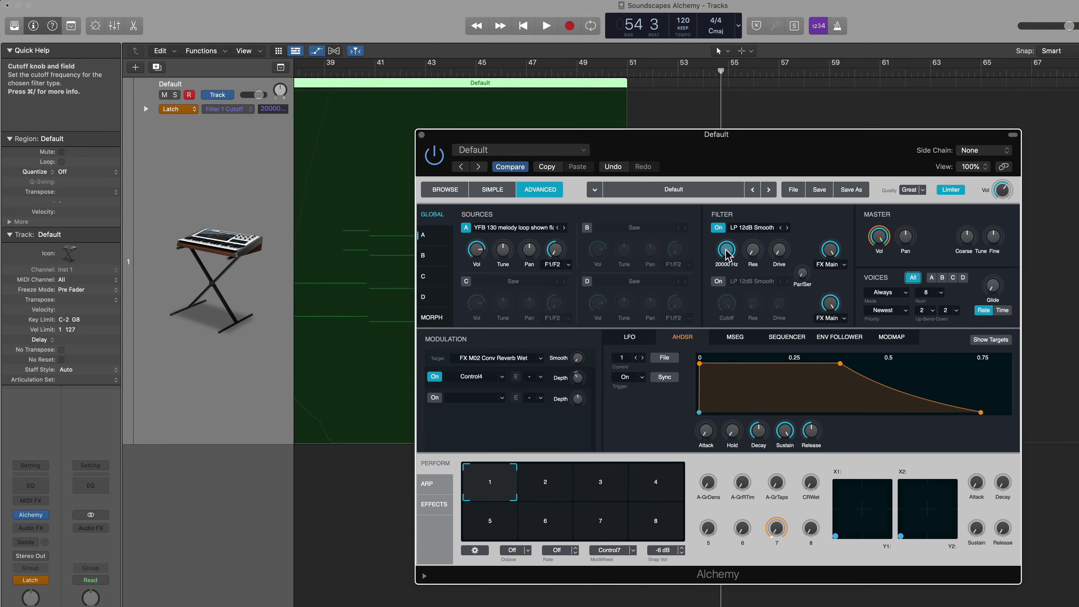
left_click(434, 377)
left_click(480, 379)
mouse_move(493, 457)
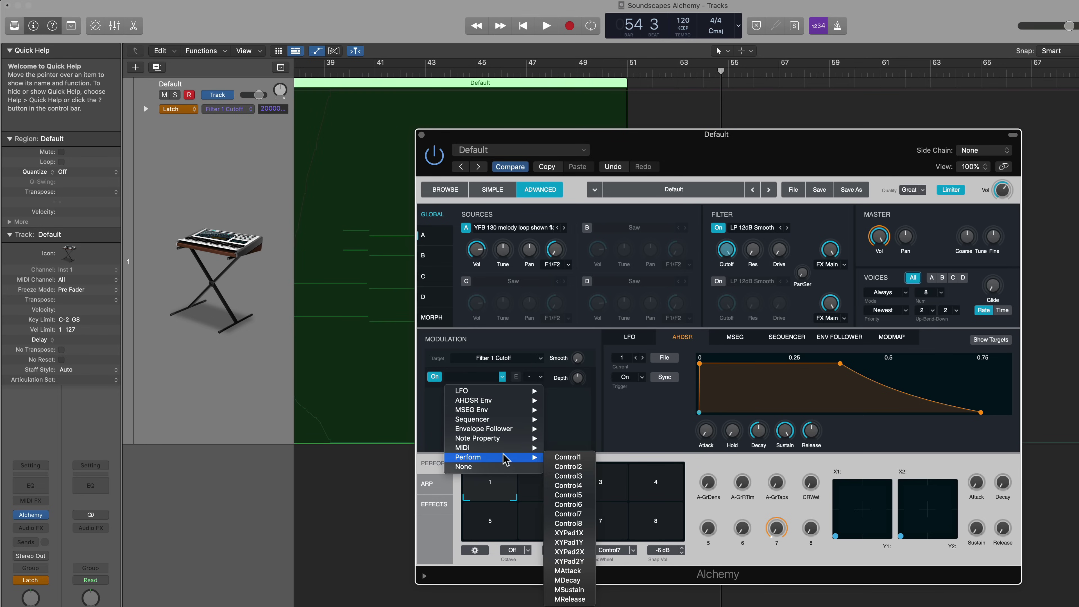
left_click(587, 495)
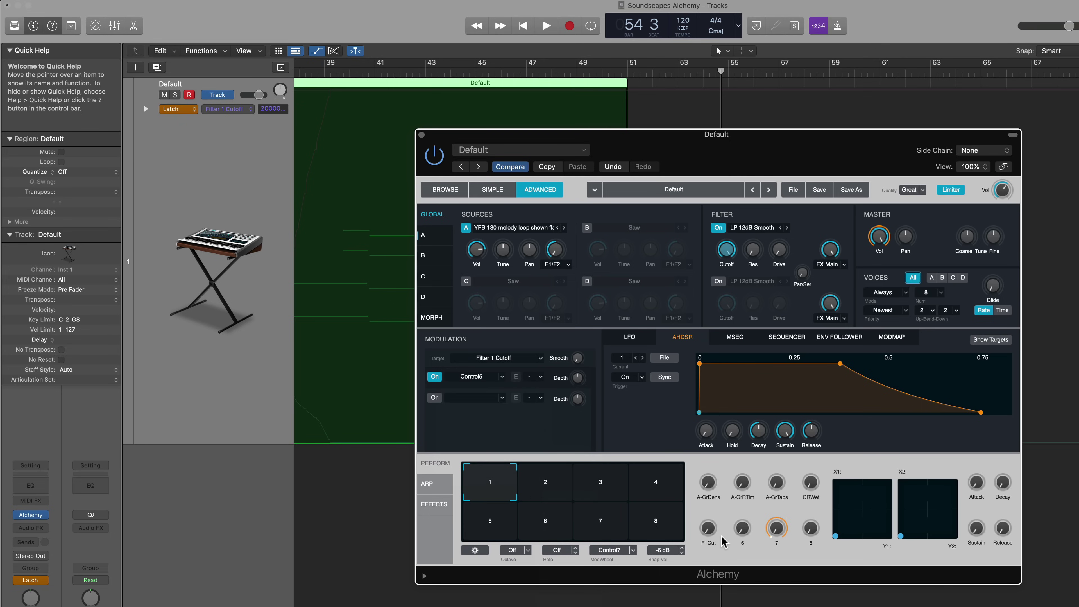
left_click(712, 525)
mouse_move(721, 499)
left_mouse_down()
mouse_move(724, 480)
mouse_move(718, 489)
left_mouse_up()
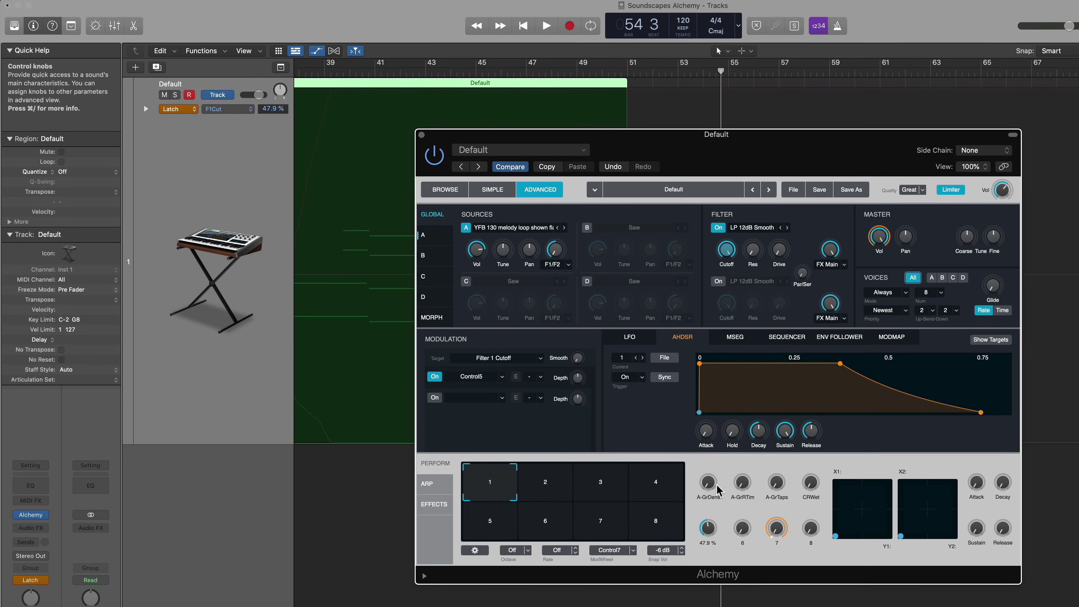